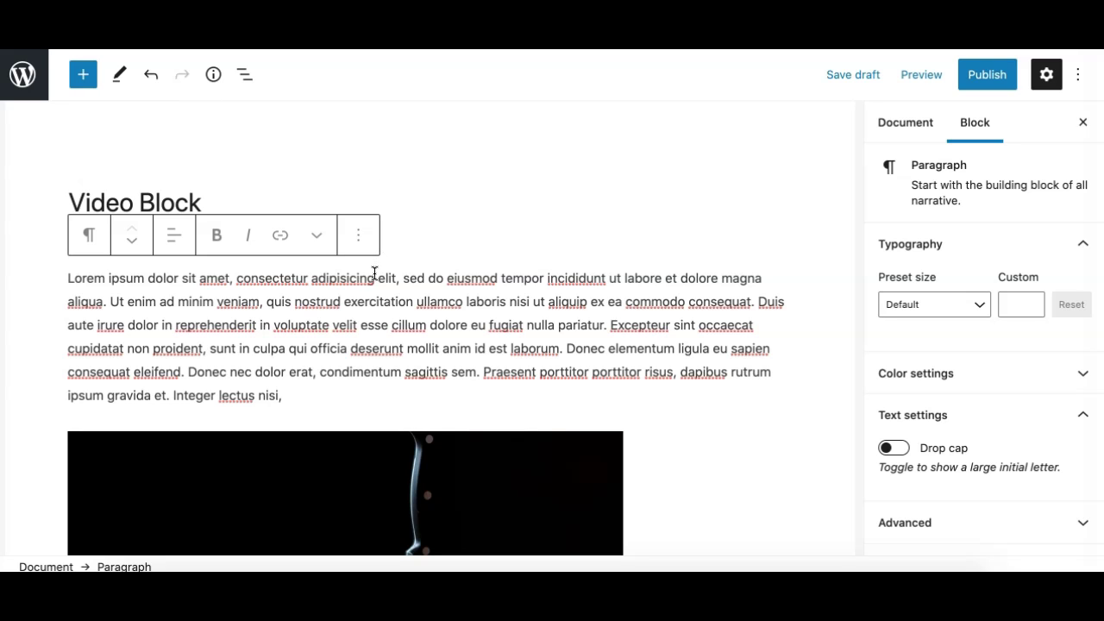
Start a new empty paragraph directly below the Video Block title
scroll(380, 322, down, 4)
scroll(380, 322, up, 1)
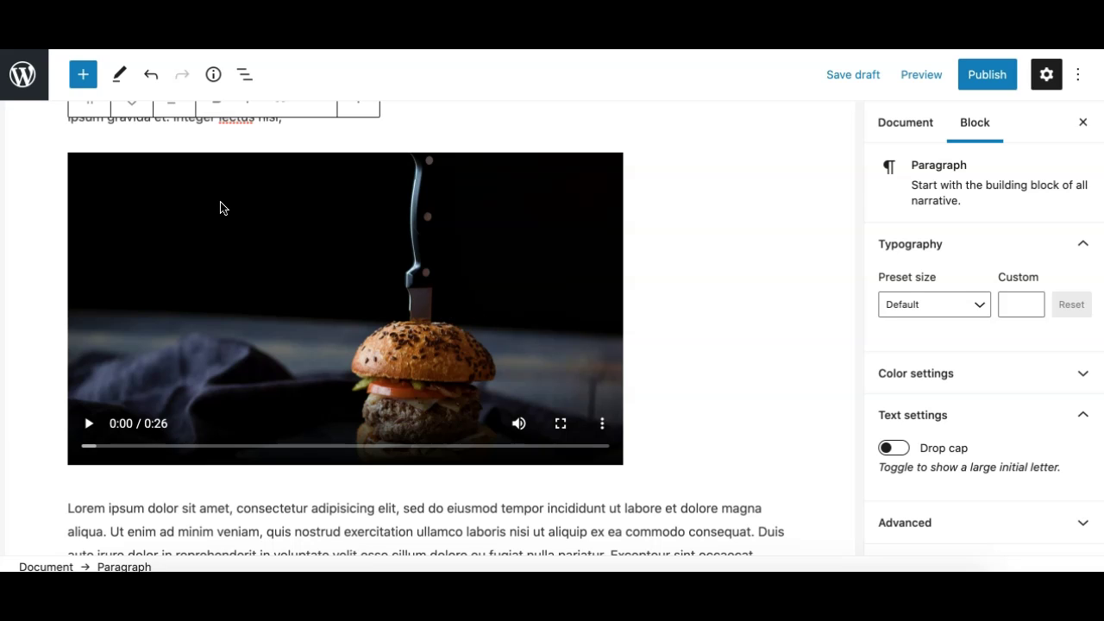
scroll(321, 293, up, 2)
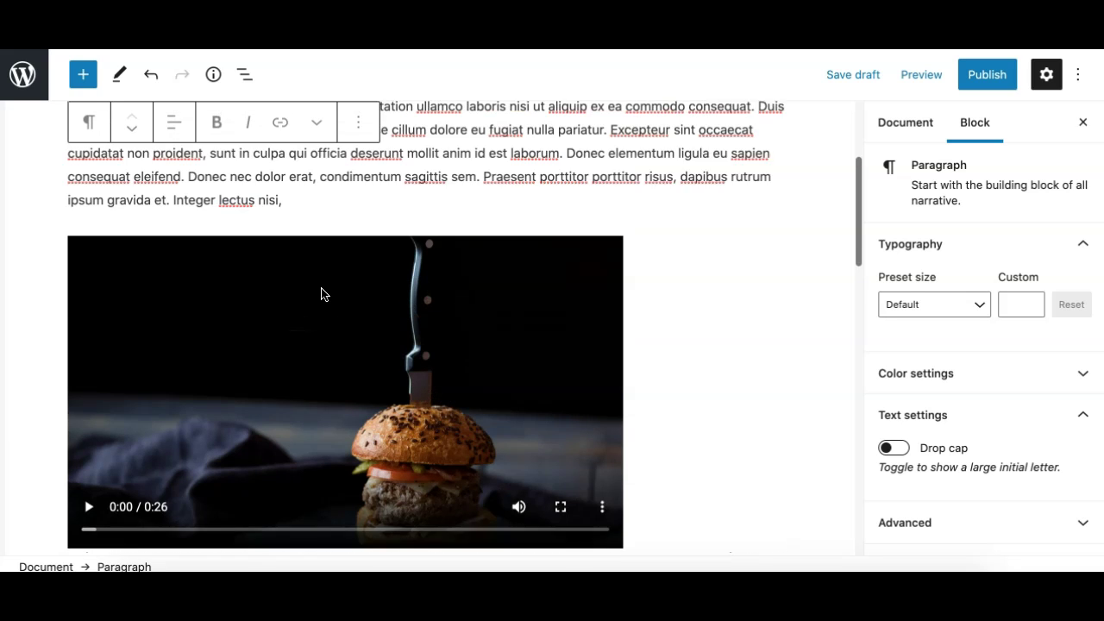
scroll(321, 293, down, 1)
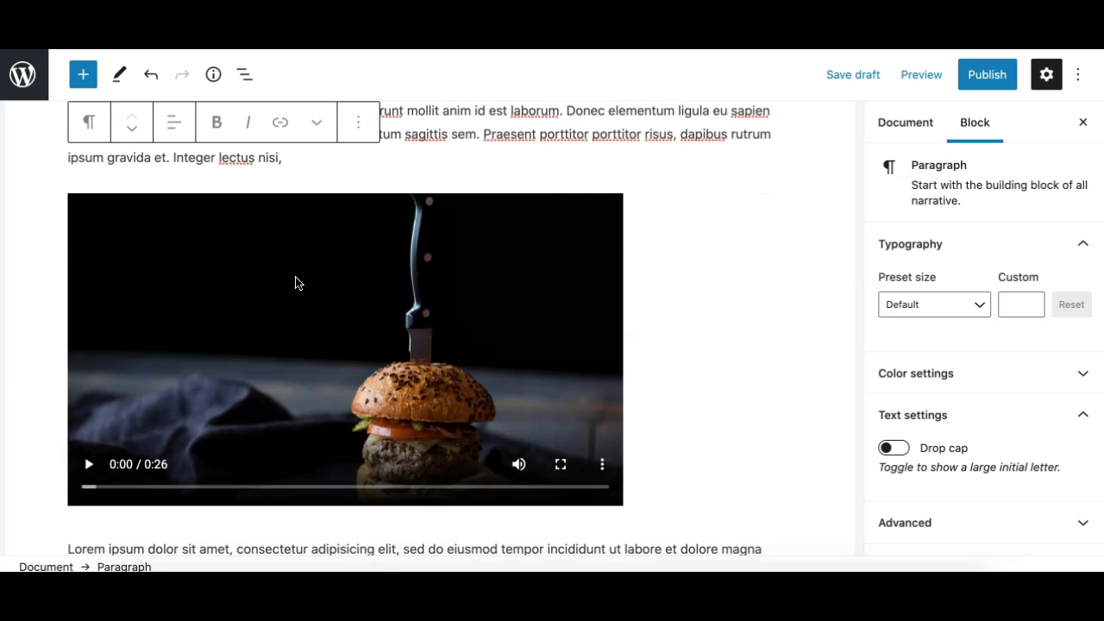
scroll(348, 212, up, 5)
click(357, 207)
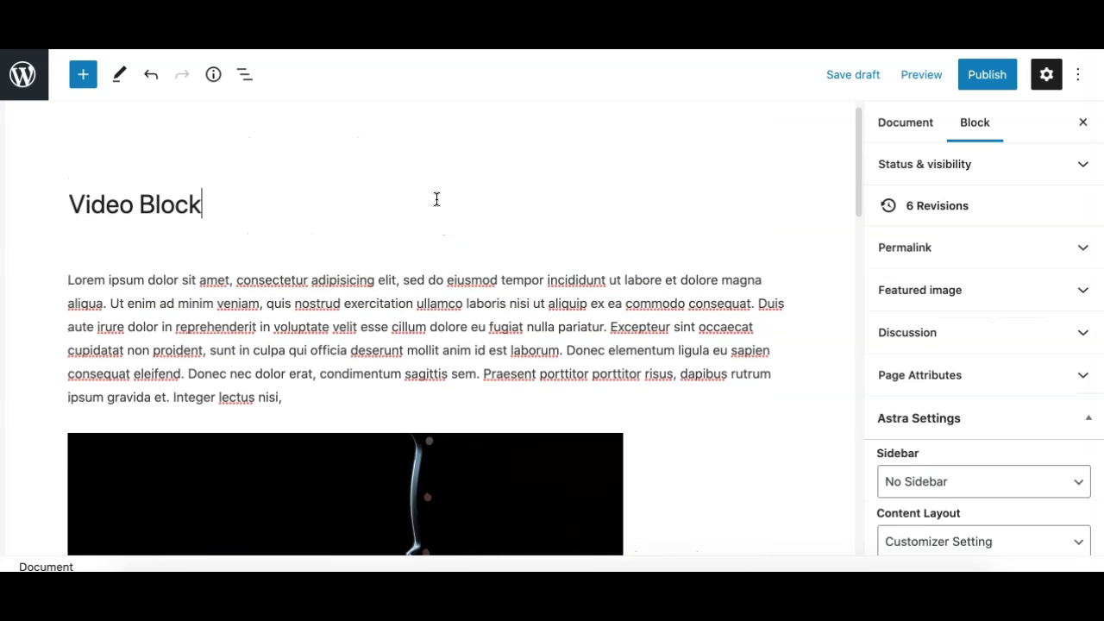
key(Return)
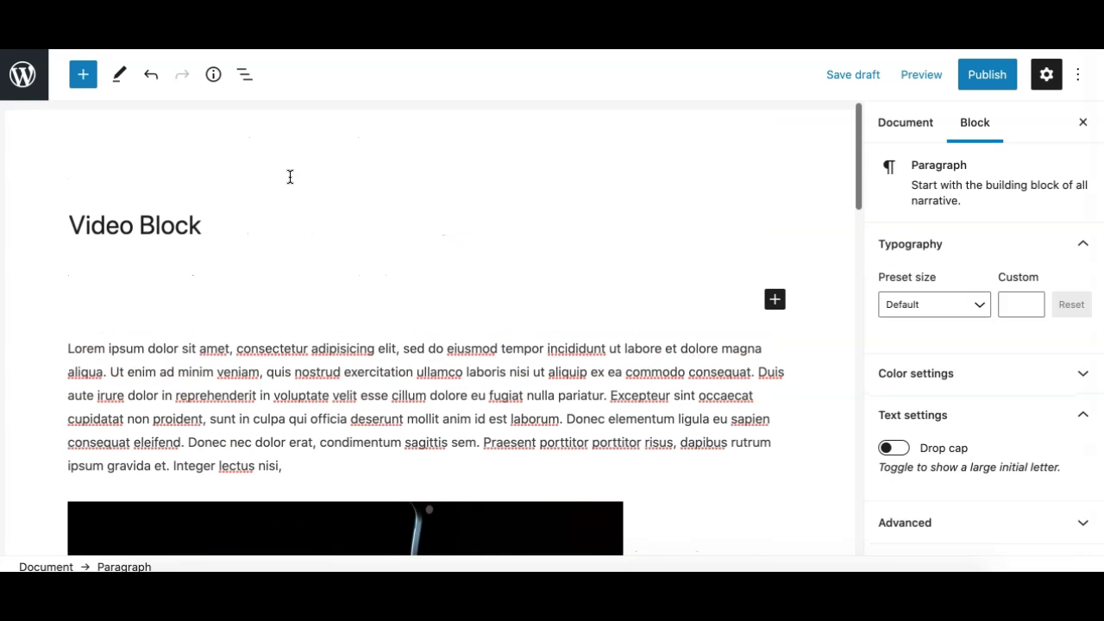
Search the block inserter for 'video' and add a Video block there
click(83, 77)
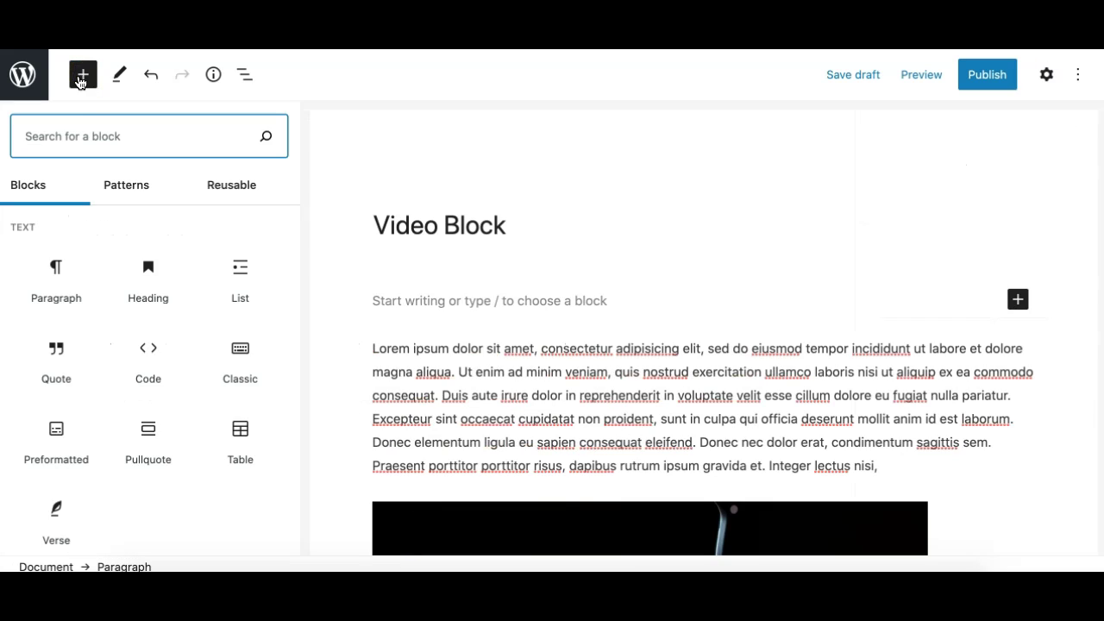
text(video)
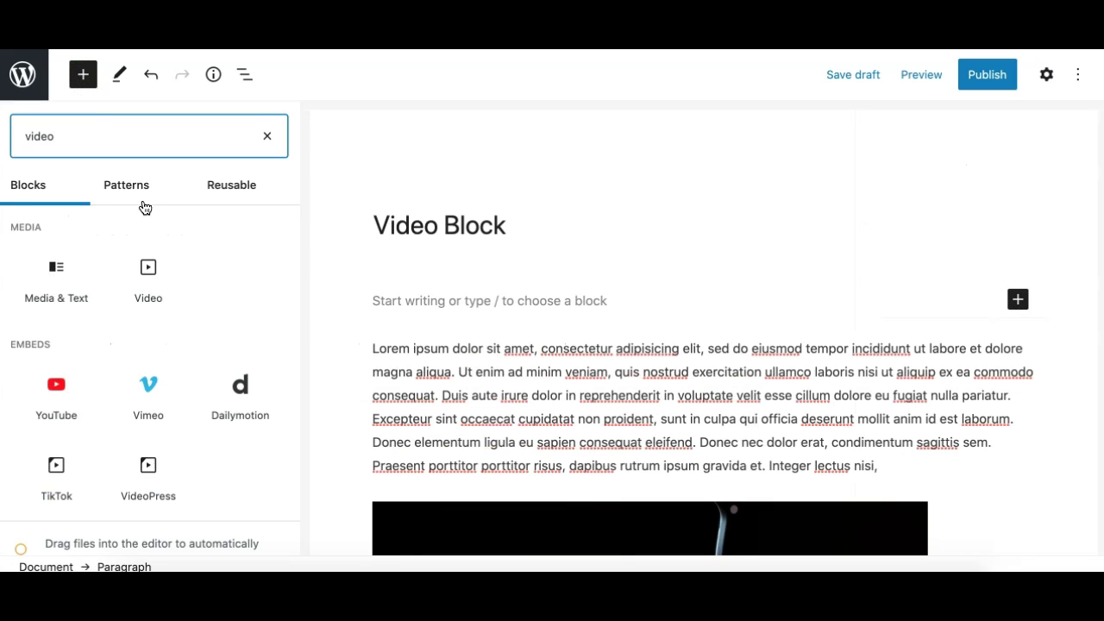
mouse_move(140, 264)
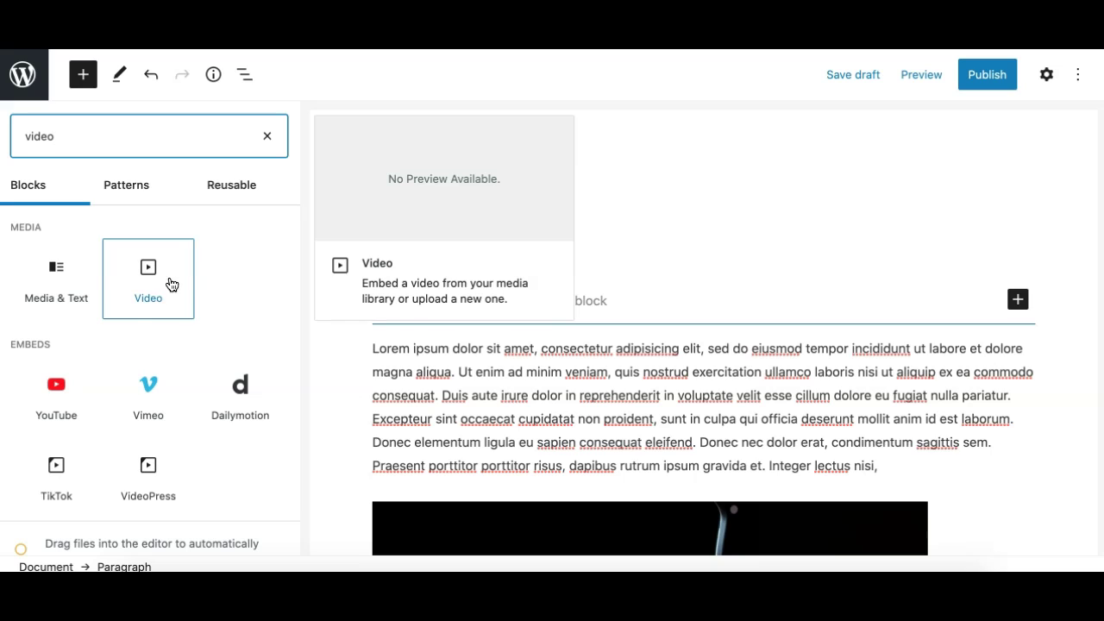
mouse_move(55, 420)
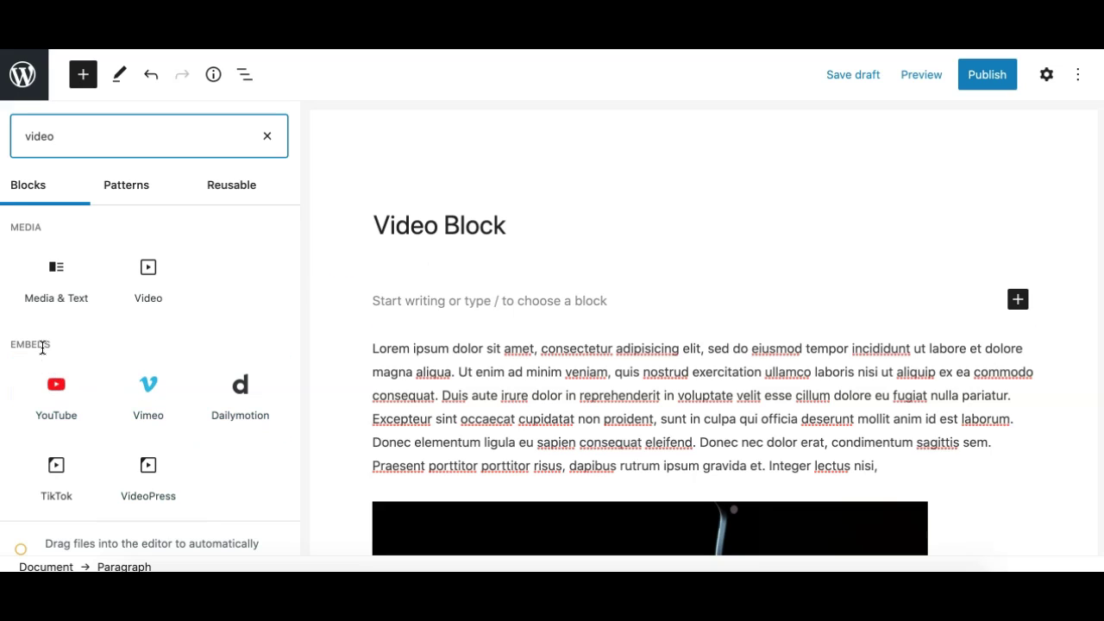
mouse_move(190, 275)
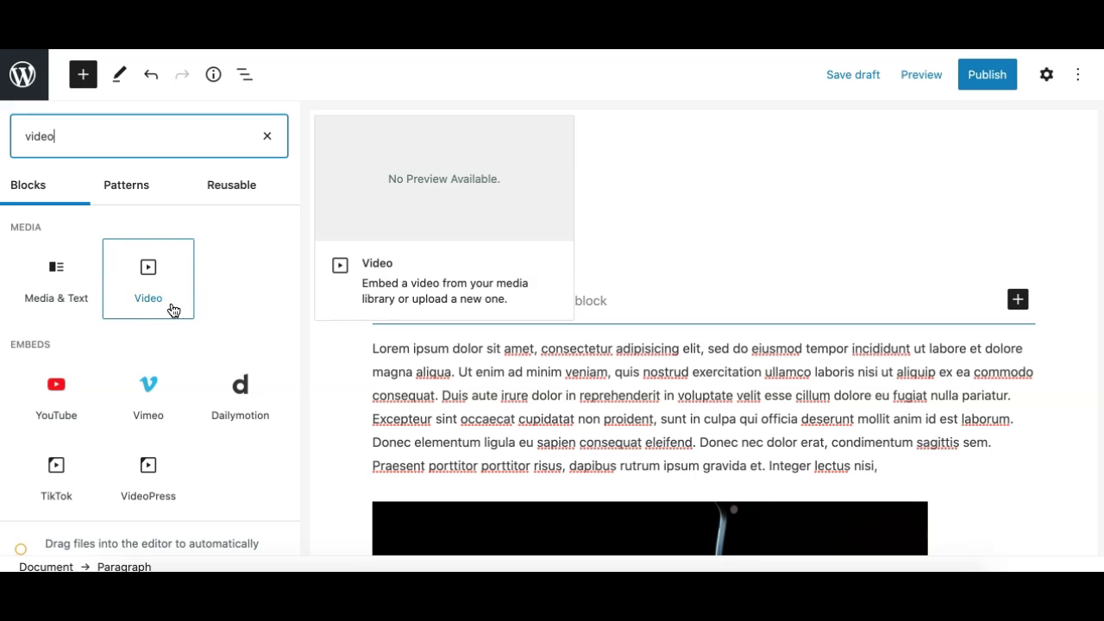
click(158, 302)
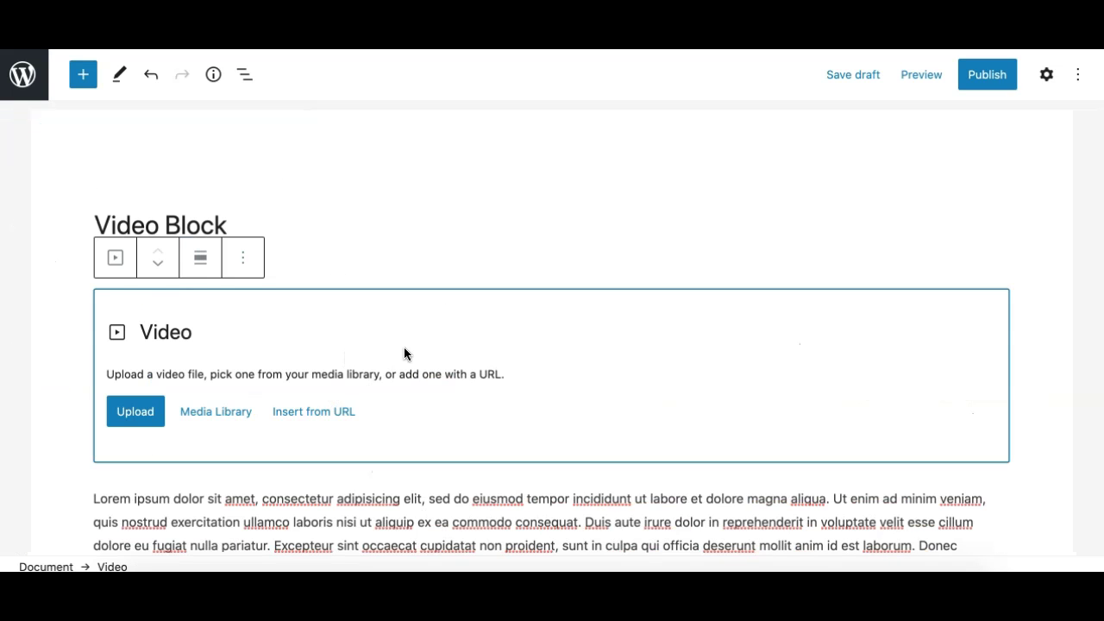
Fill the empty Video block with Underwater-37712.mp4 chosen from the media library
scroll(404, 346, down, 1)
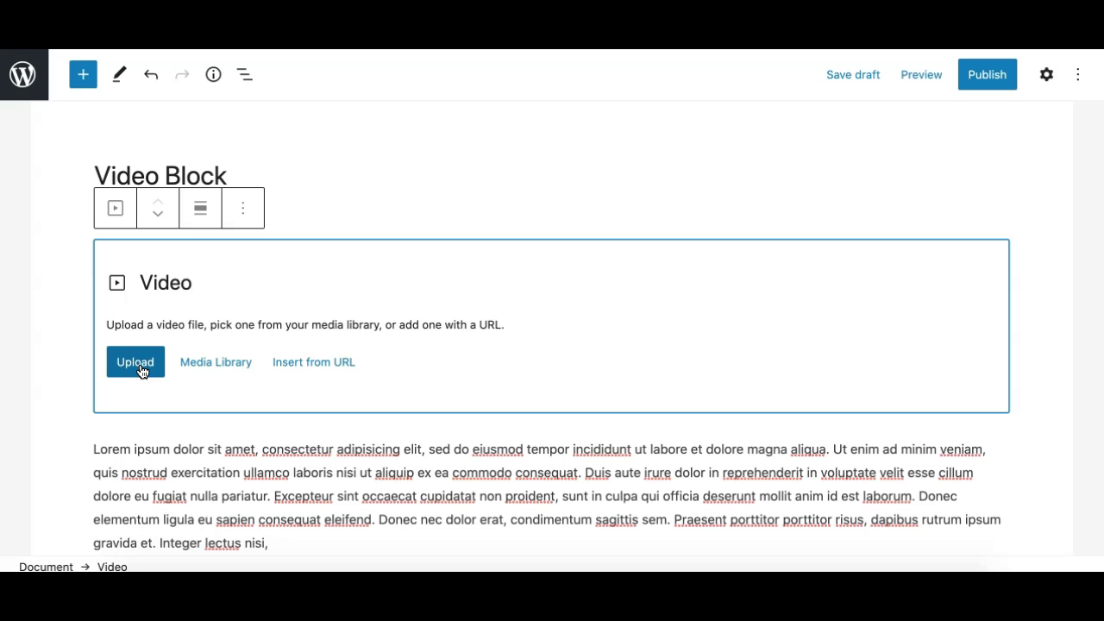
click(240, 371)
click(102, 264)
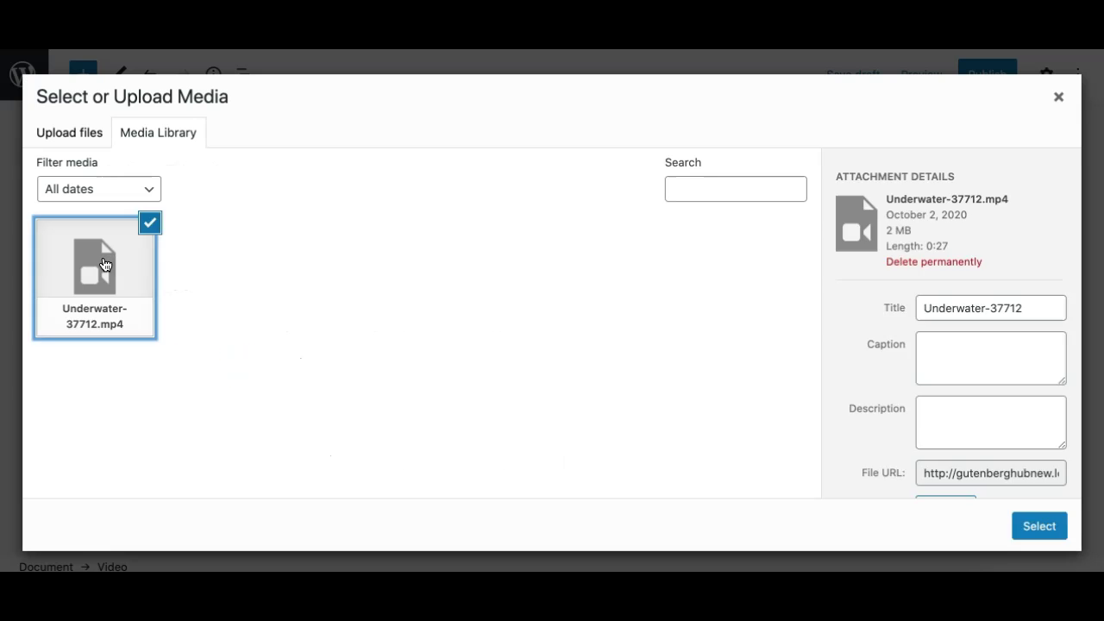
click(1041, 527)
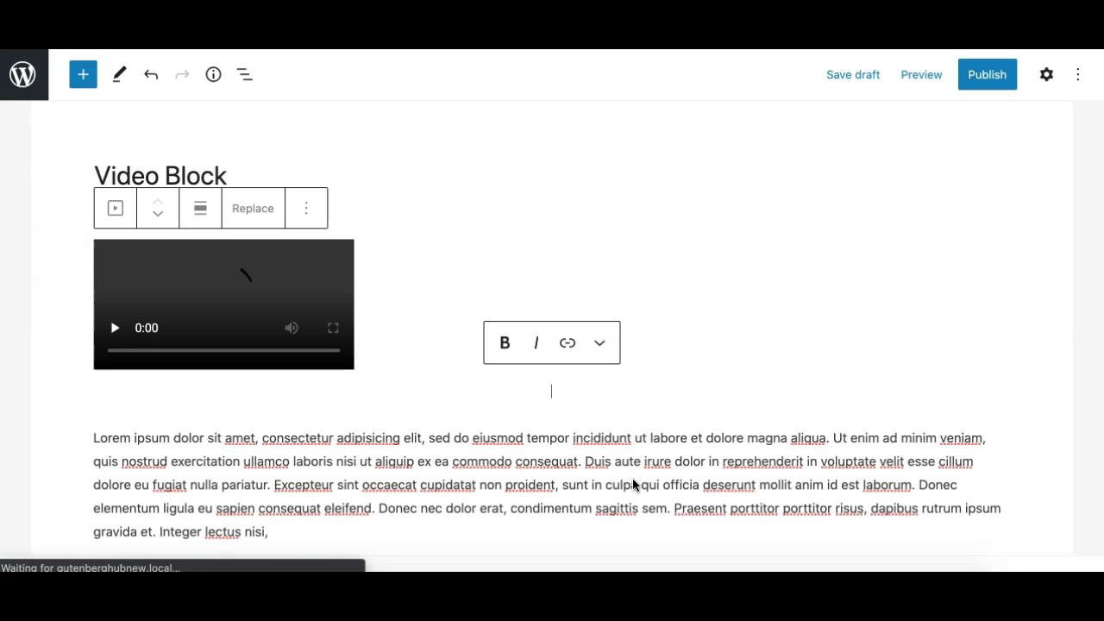
Remove the underwater video block through its options menu
scroll(475, 452, up, 2)
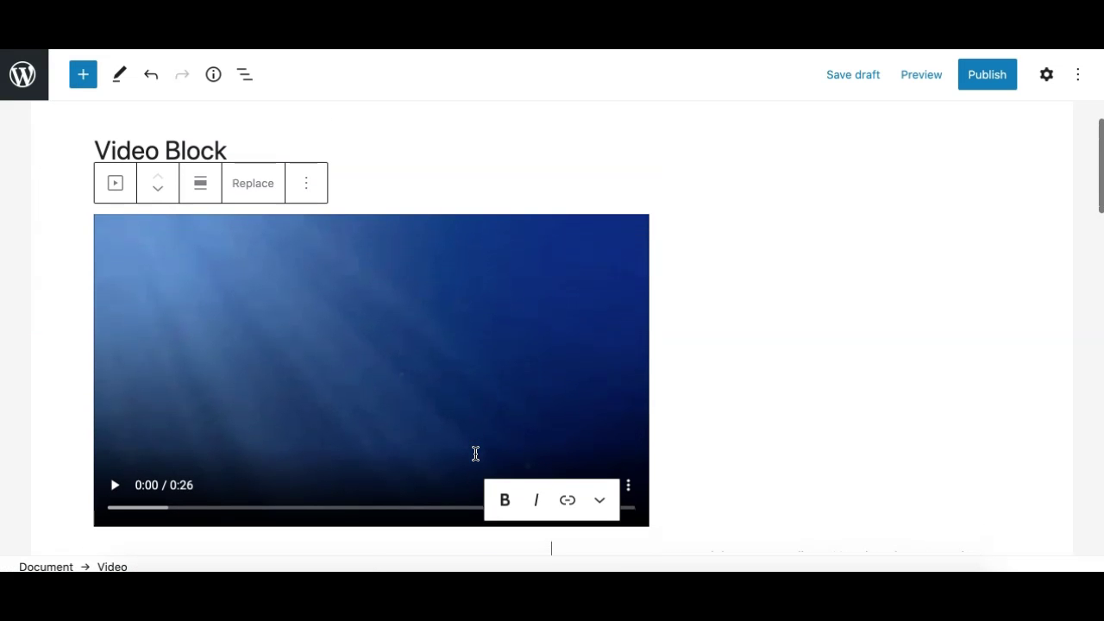
click(317, 189)
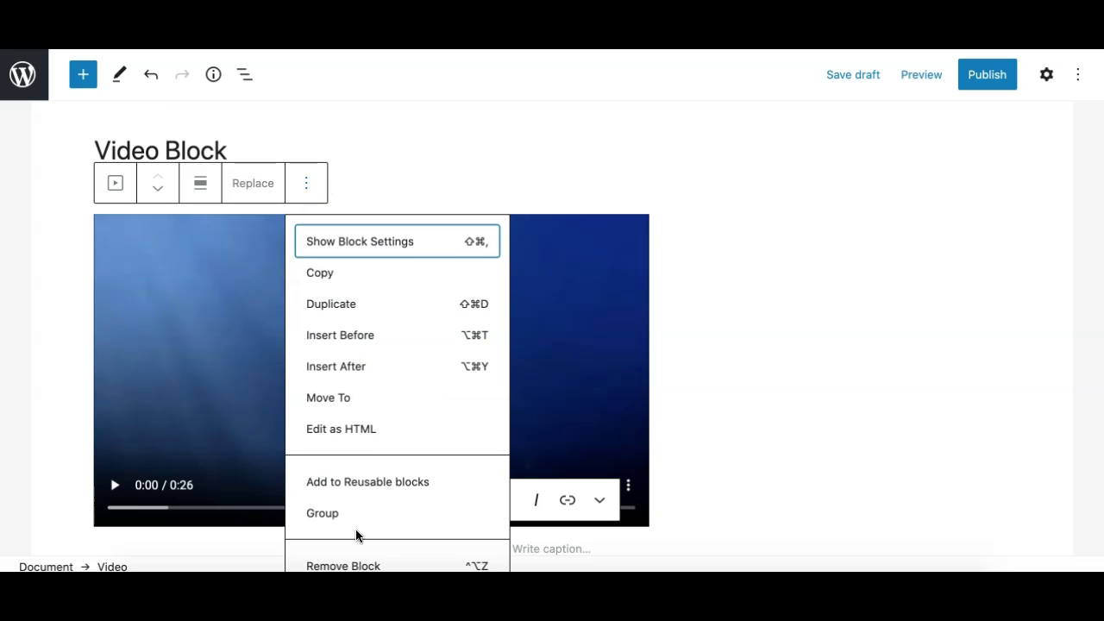
scroll(357, 531, down, 1)
click(343, 552)
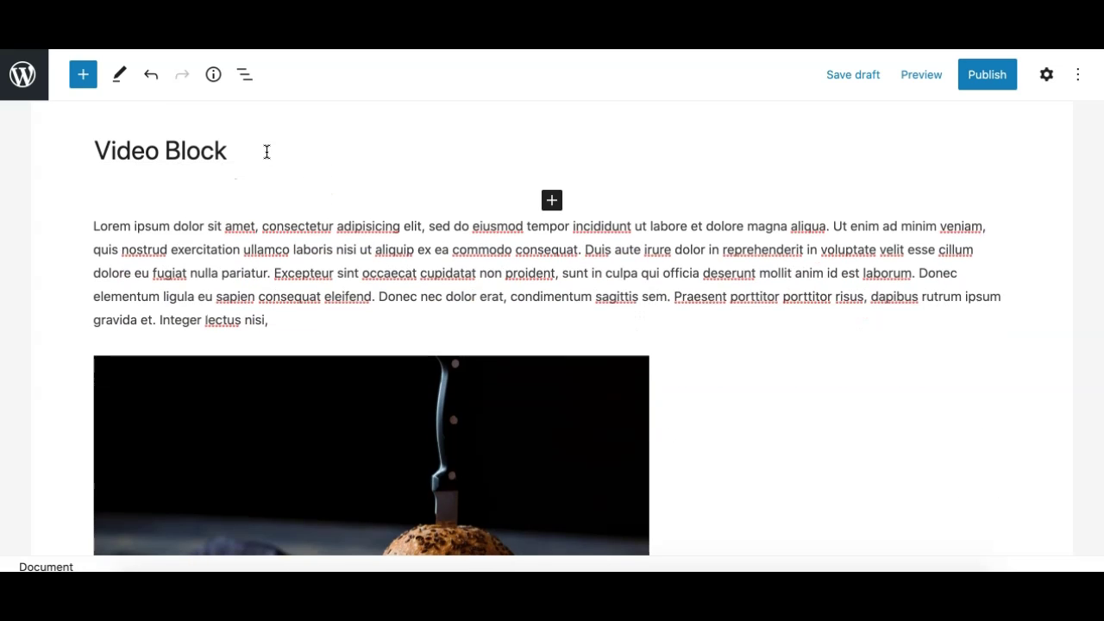
Add a new line below the title and type /video to list video blocks
click(267, 151)
key(Return)
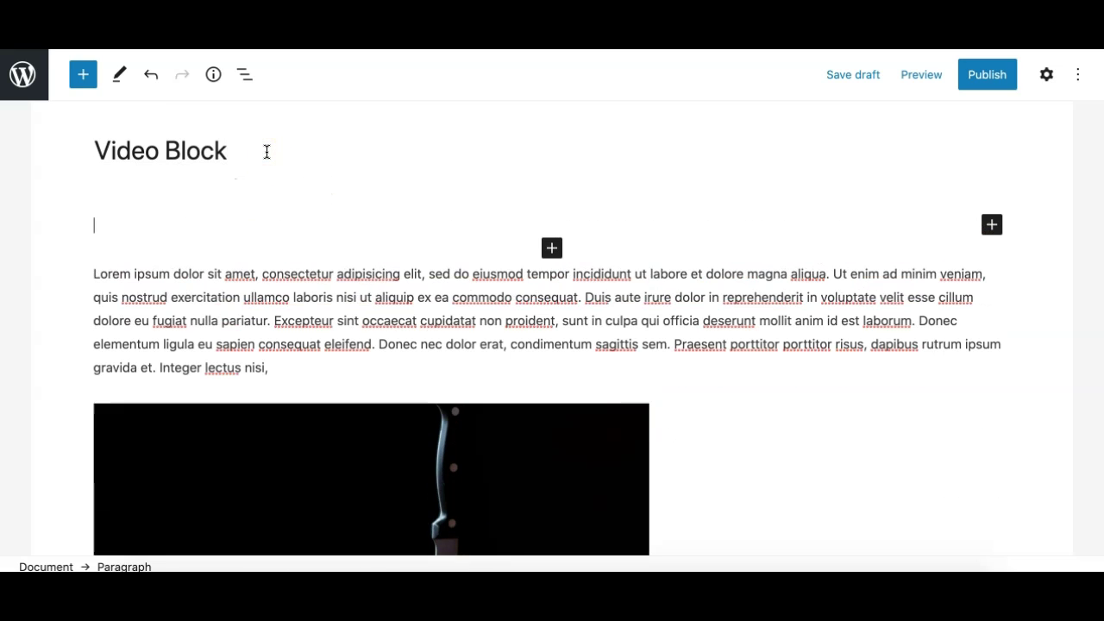
text(/)
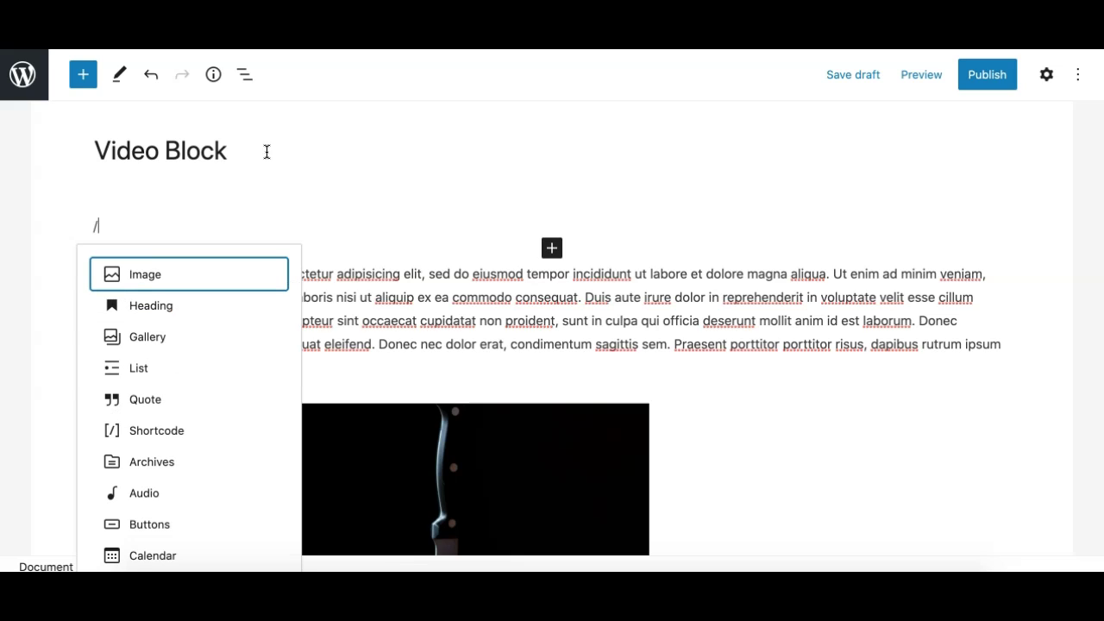
text(video)
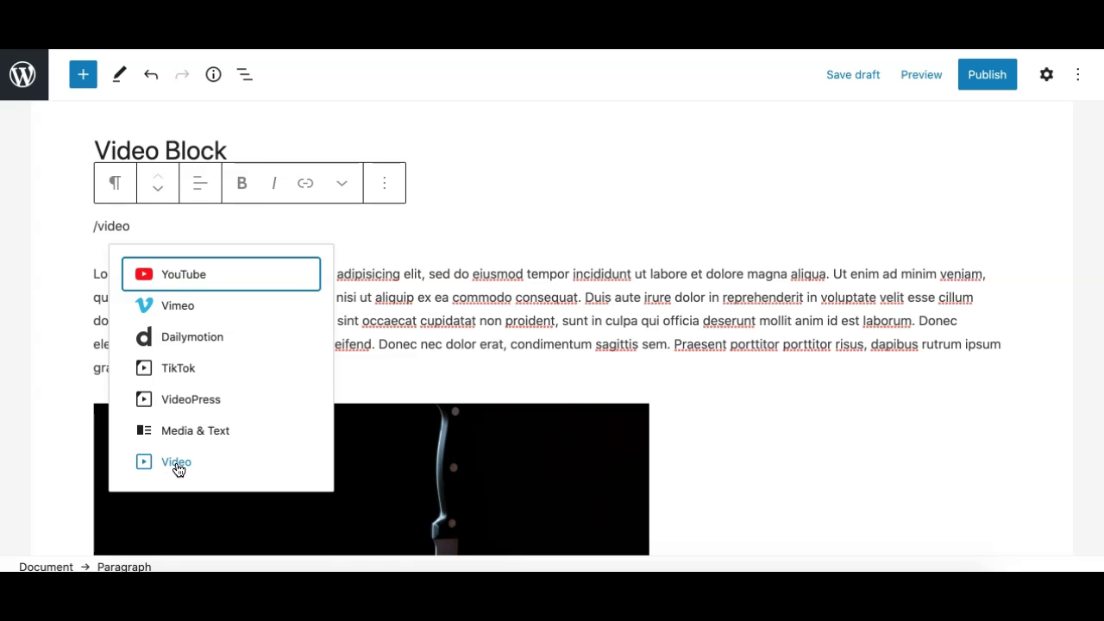
Insert an empty Video block from the /video list, then remove it again
click(177, 464)
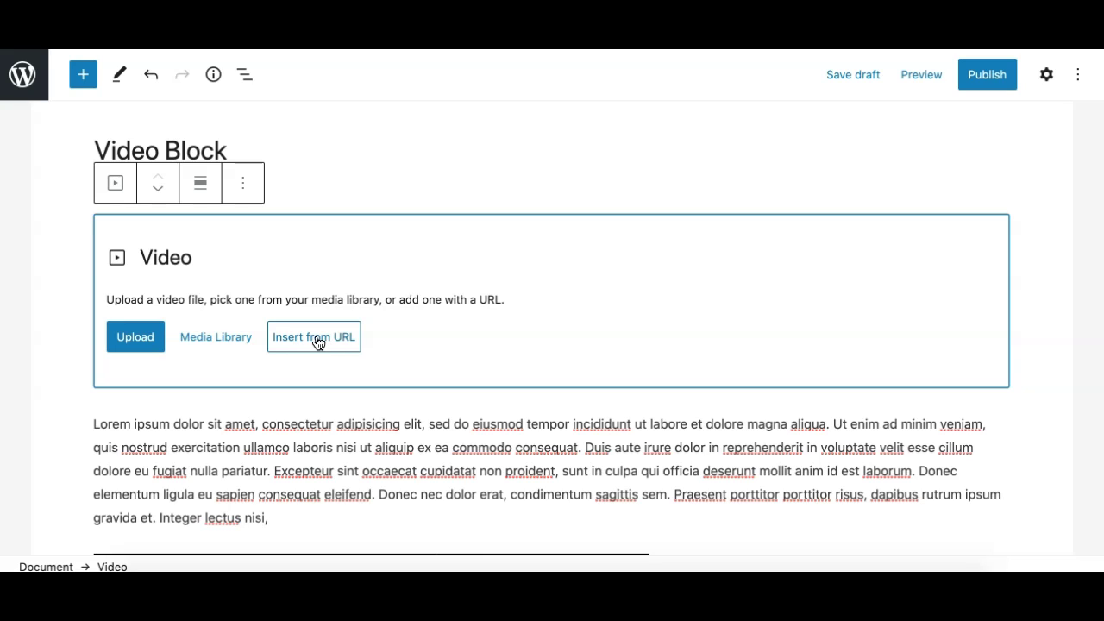
click(244, 186)
scroll(309, 431, down, 1)
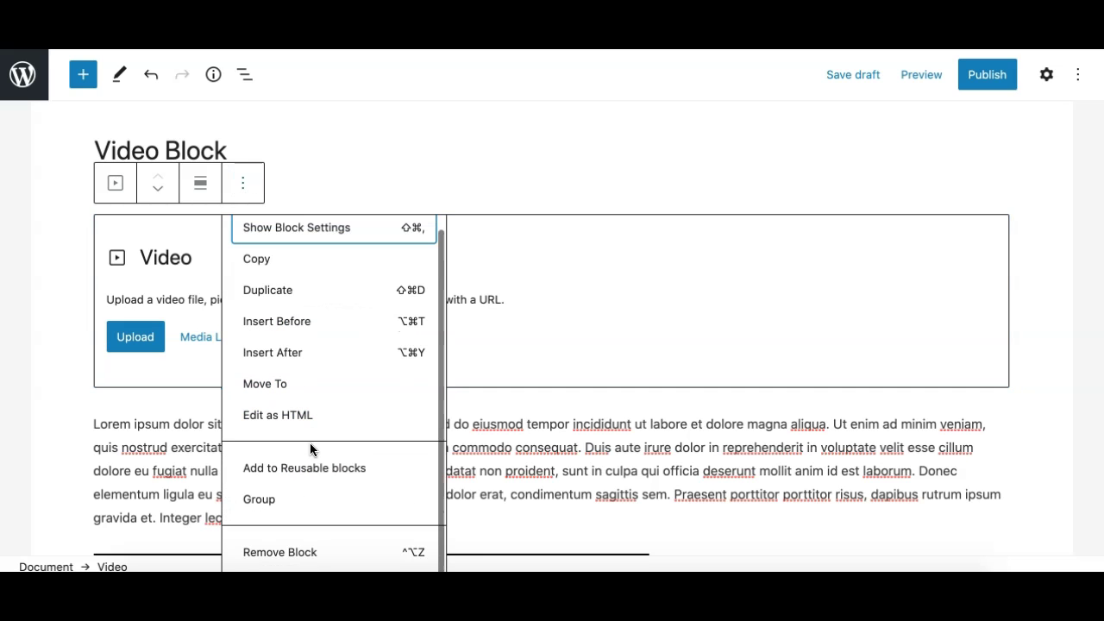
click(286, 553)
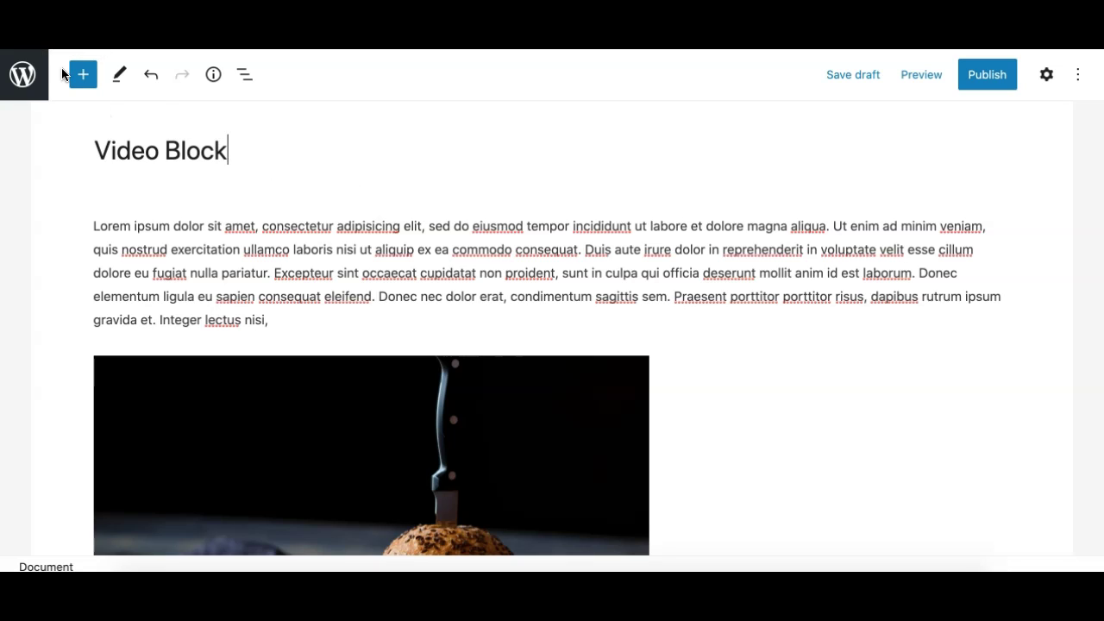
Drag Underwater - 37712.mp4 from the Finder Downloads folder into the post
scroll(294, 297, down, 1)
scroll(294, 298, up, 1)
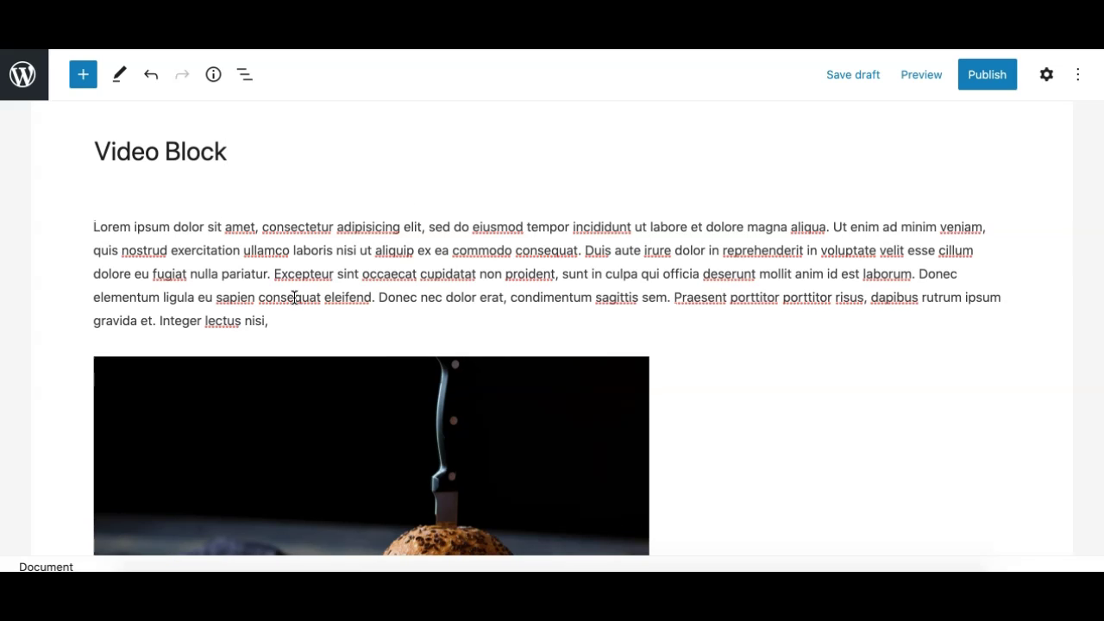
key(super+Tab)
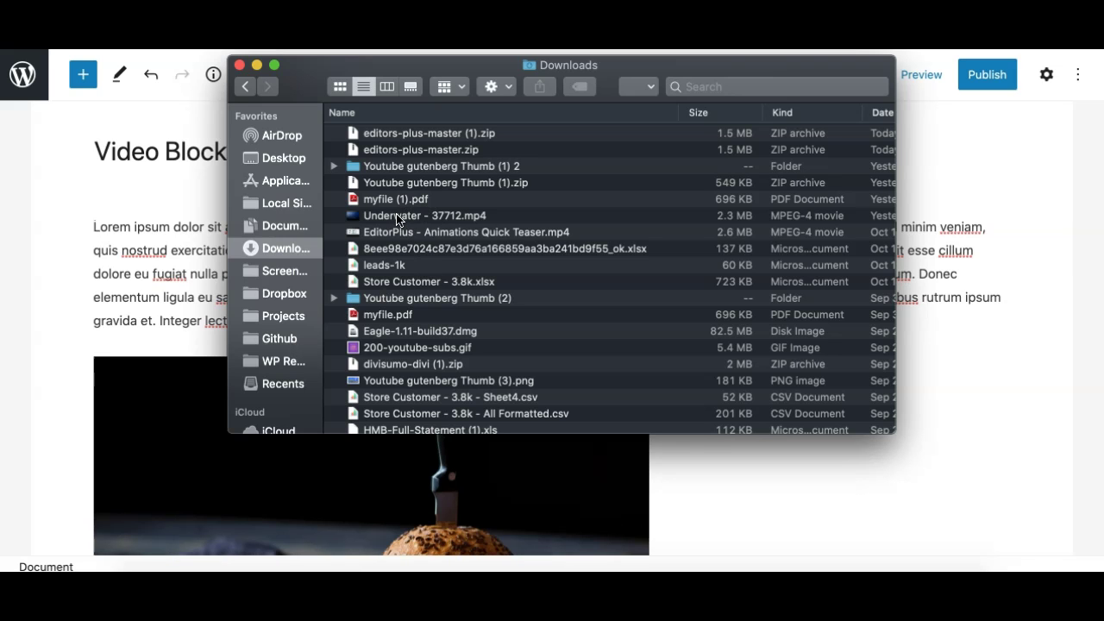
drag(396, 218, 422, 222)
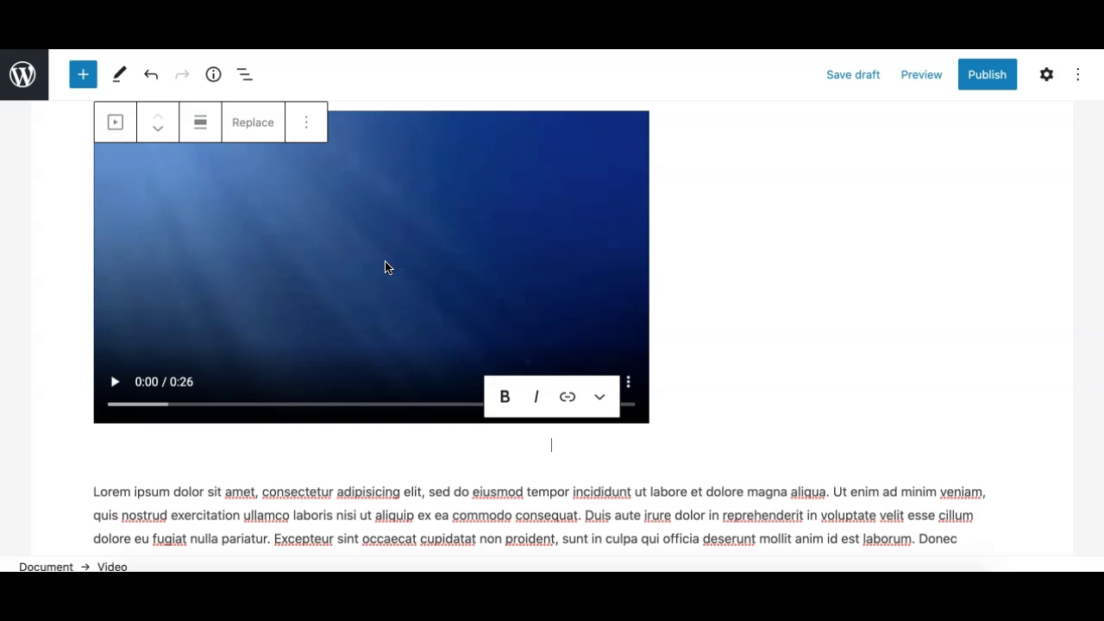
Show the Video settings sidebar for the underwater video block
click(1046, 74)
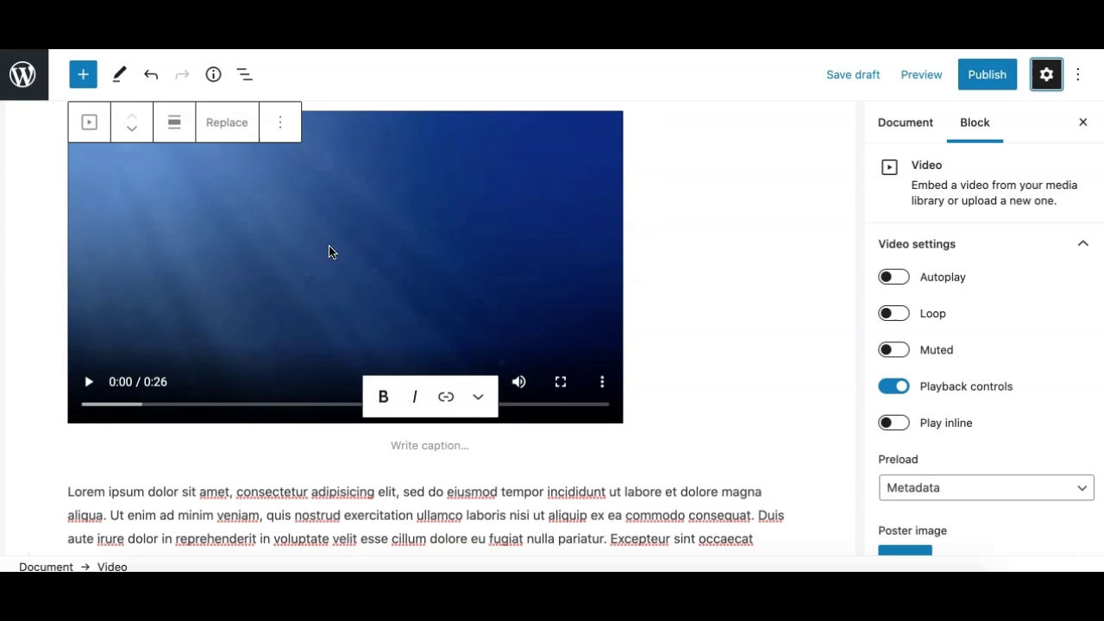
scroll(304, 264, up, 2)
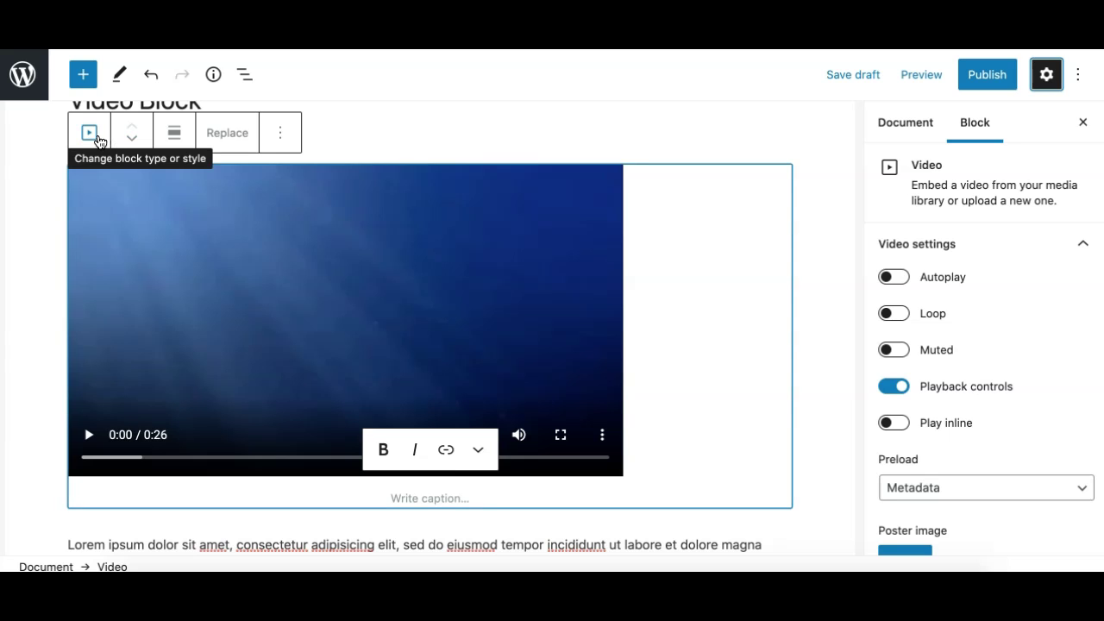
scroll(93, 143, up, 1)
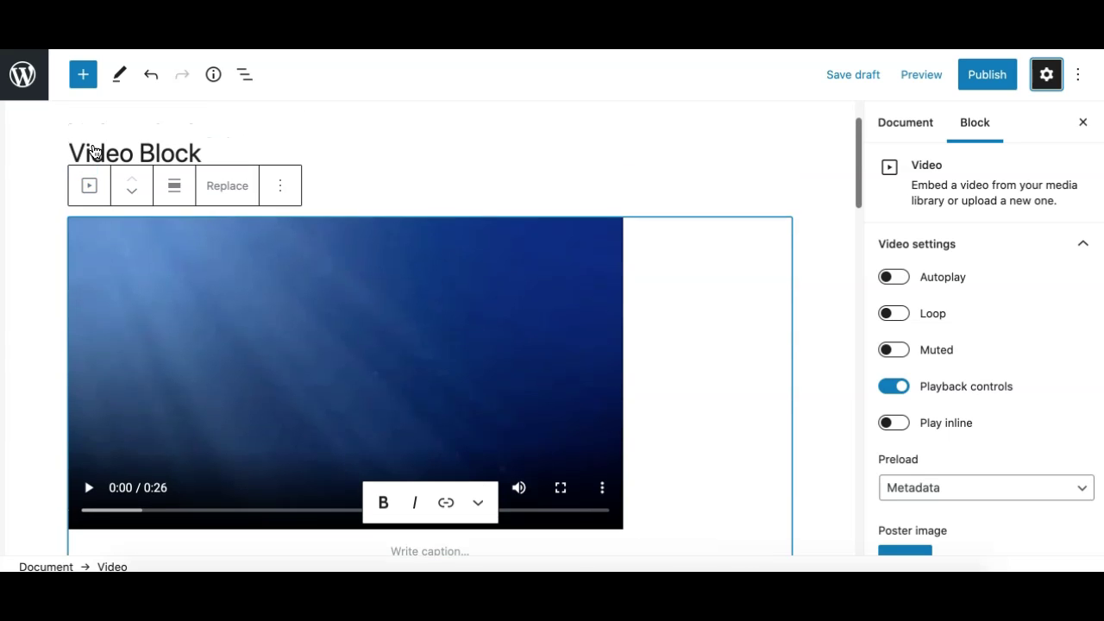
Transform the underwater video into a File block and type 'dsdsadbjb' as its link text
click(92, 190)
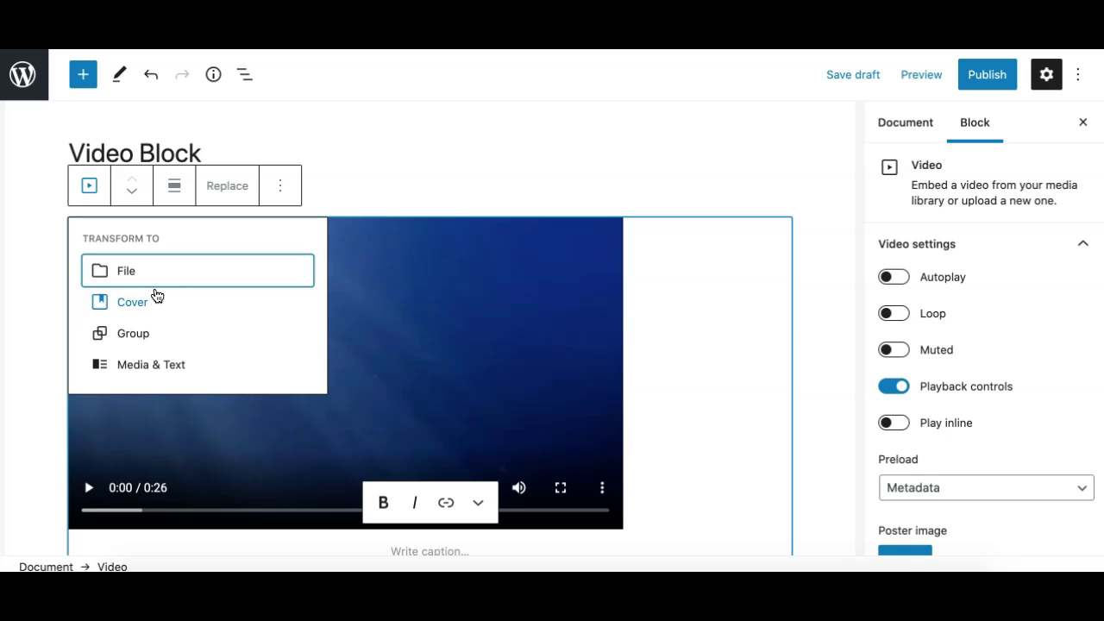
click(198, 278)
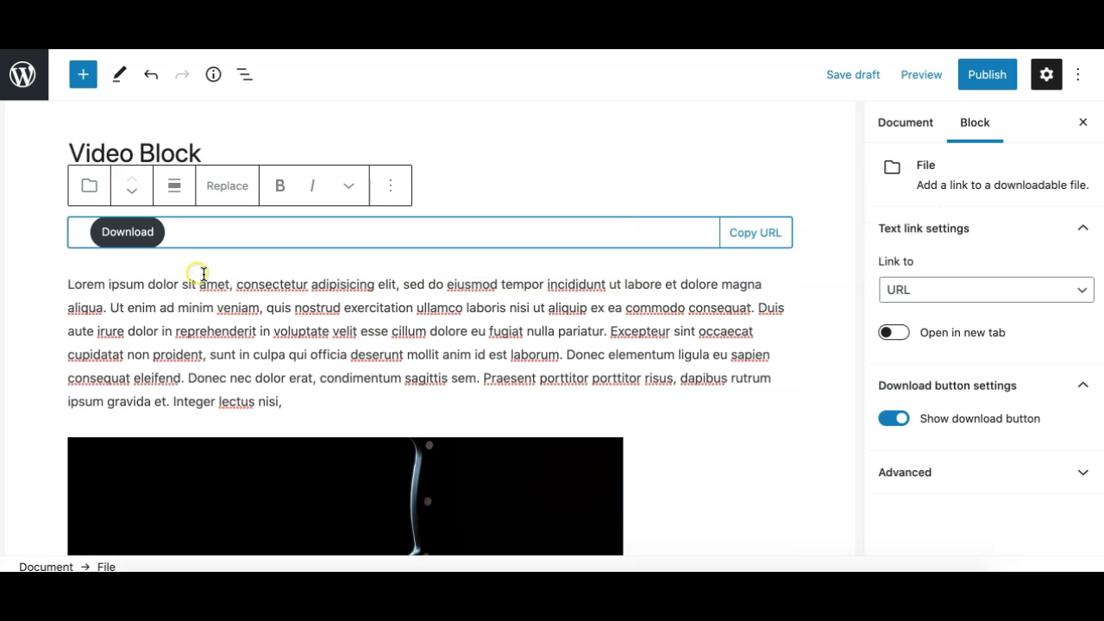
text(dsdsadbjb)
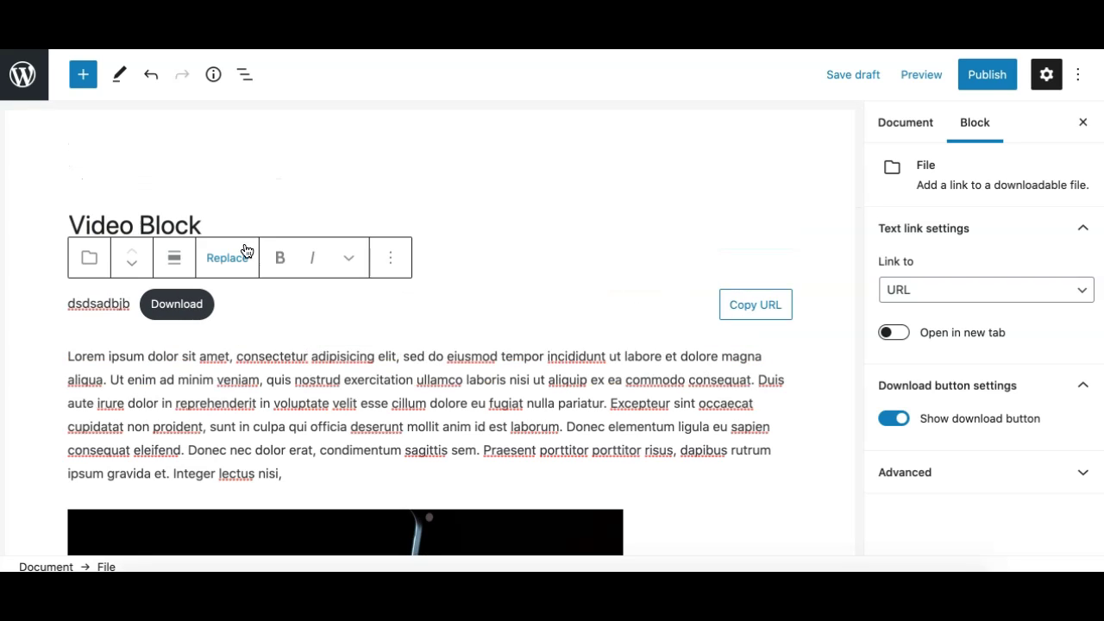
Undo the File conversion, try a Cover titled 'dsdsadasd', then undo back to the Video block
click(87, 257)
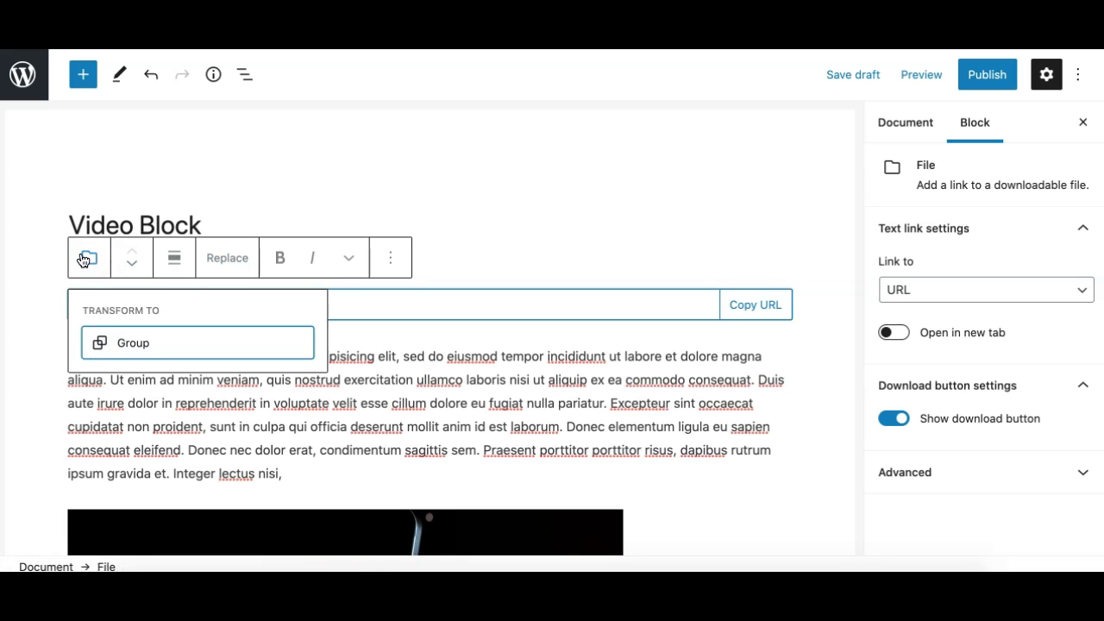
click(152, 78)
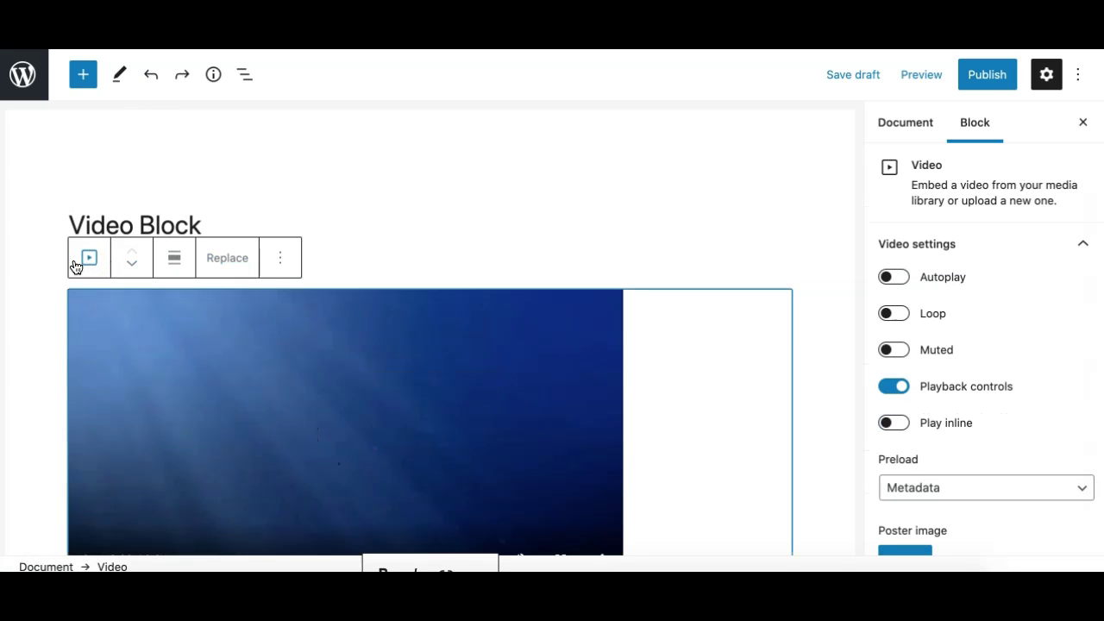
click(86, 259)
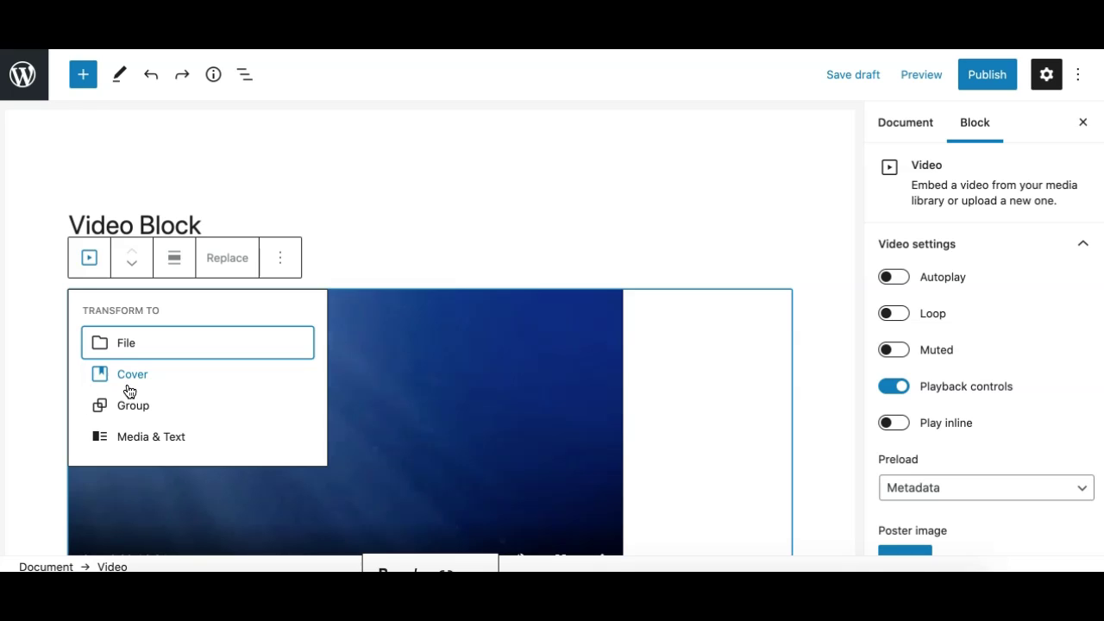
scroll(453, 319, down, 3)
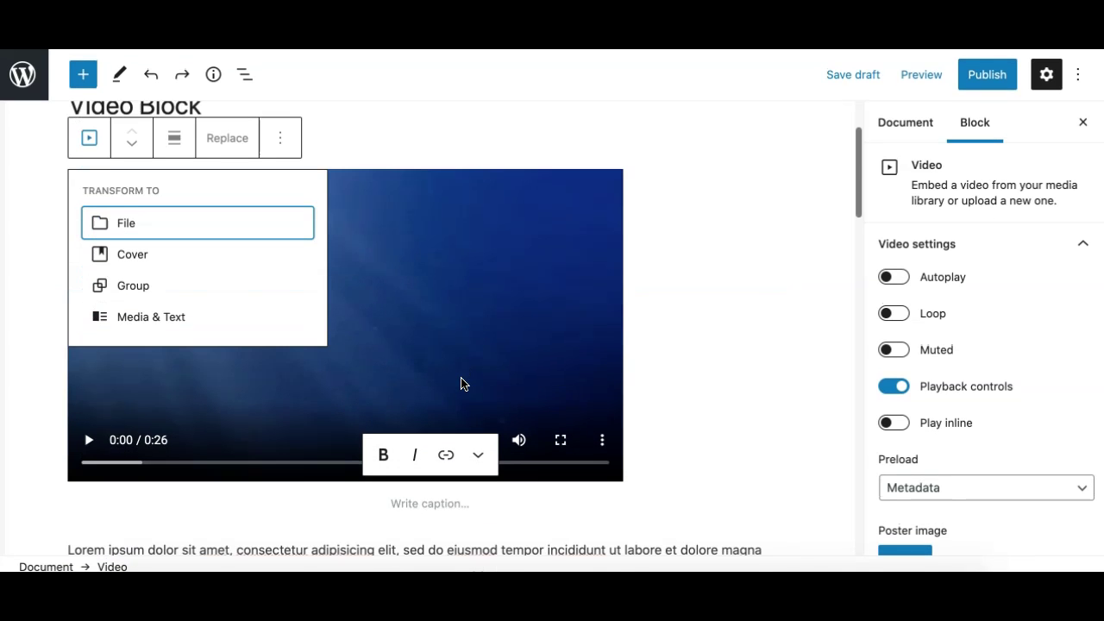
click(145, 253)
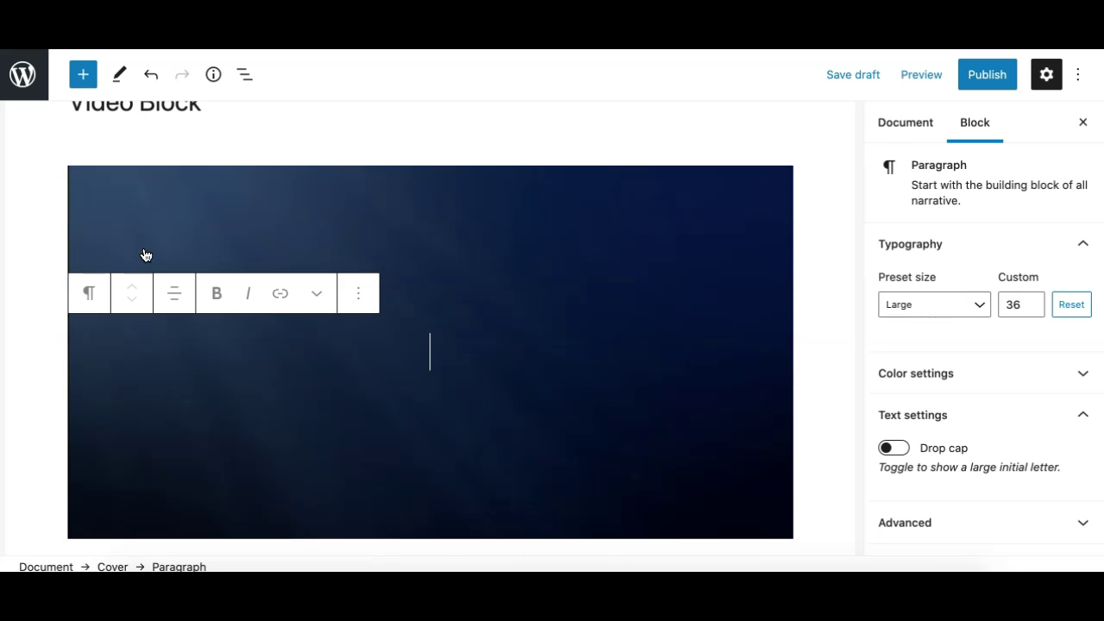
click(535, 219)
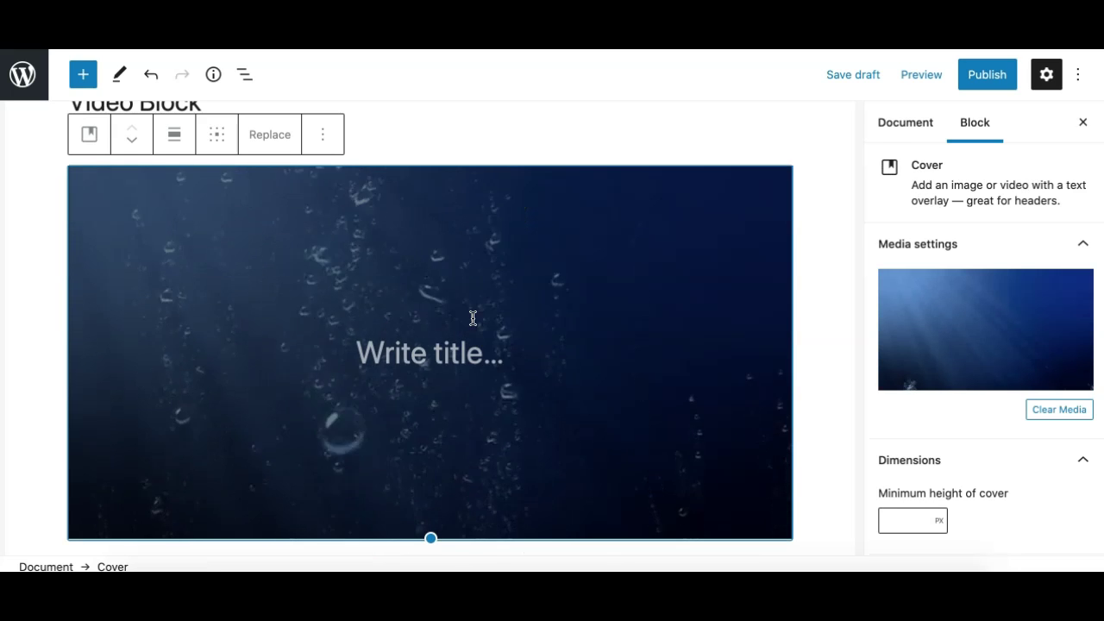
click(451, 348)
text(dsdsadasd)
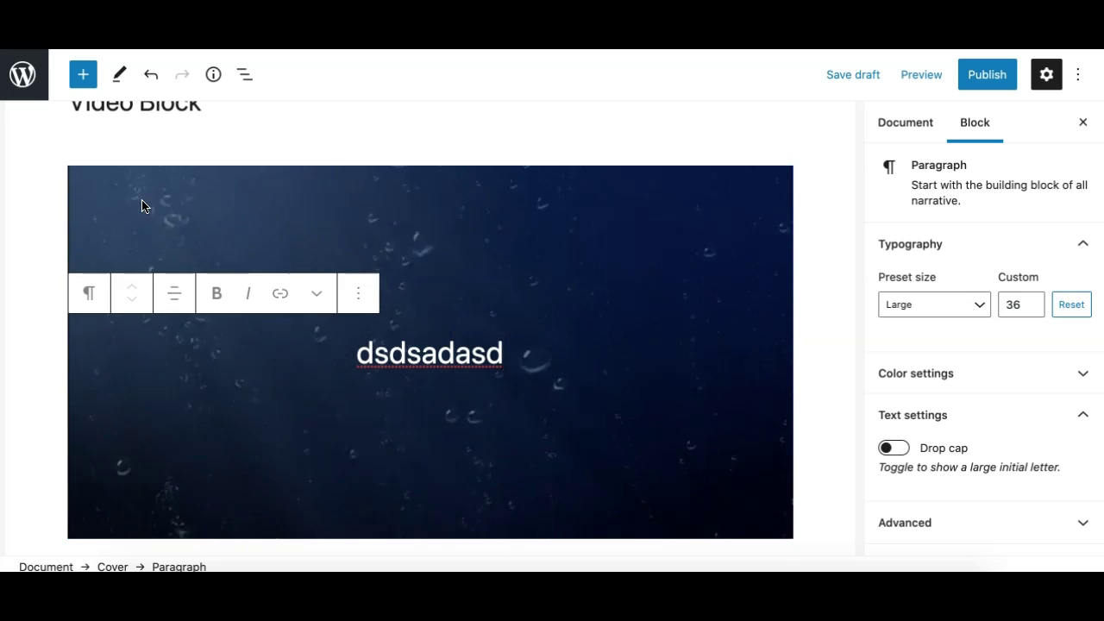
key(ctrl+z)
click(91, 125)
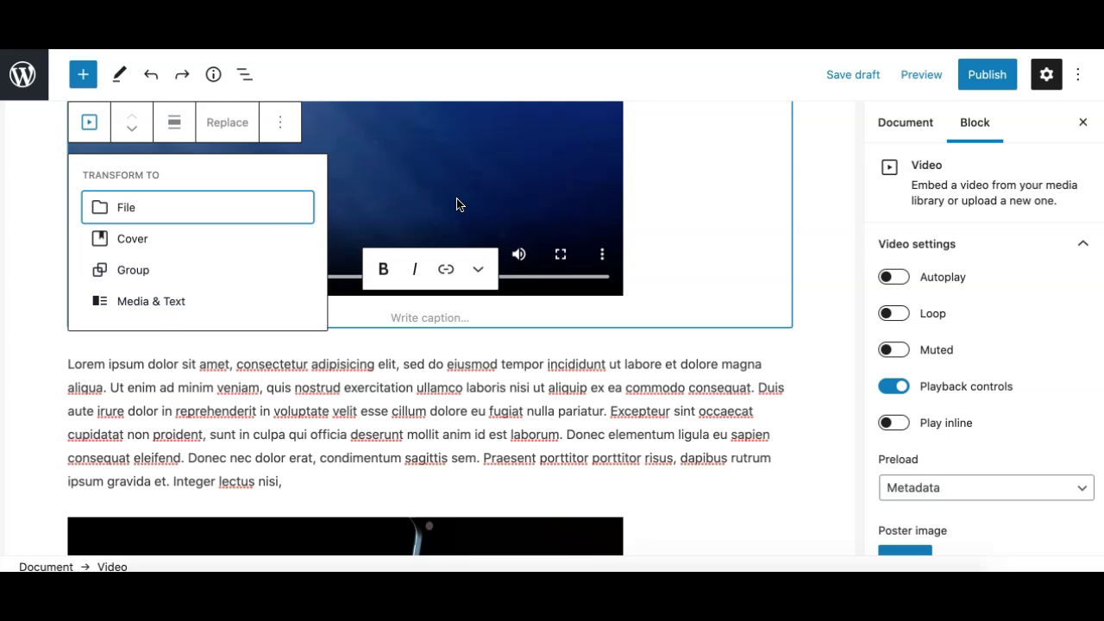
scroll(456, 205, up, 3)
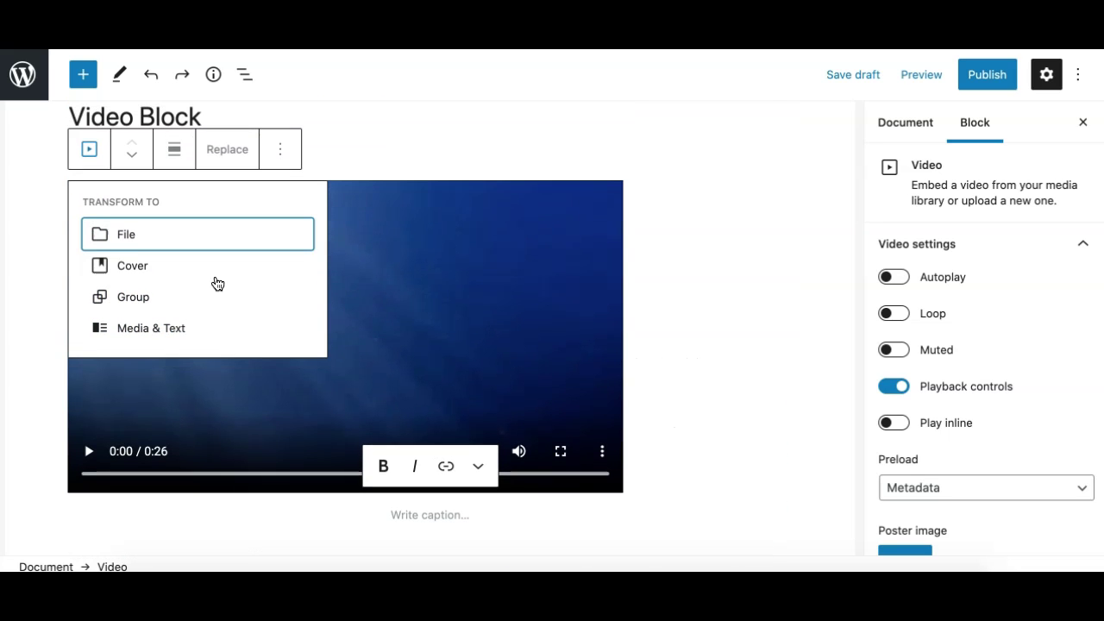
click(147, 332)
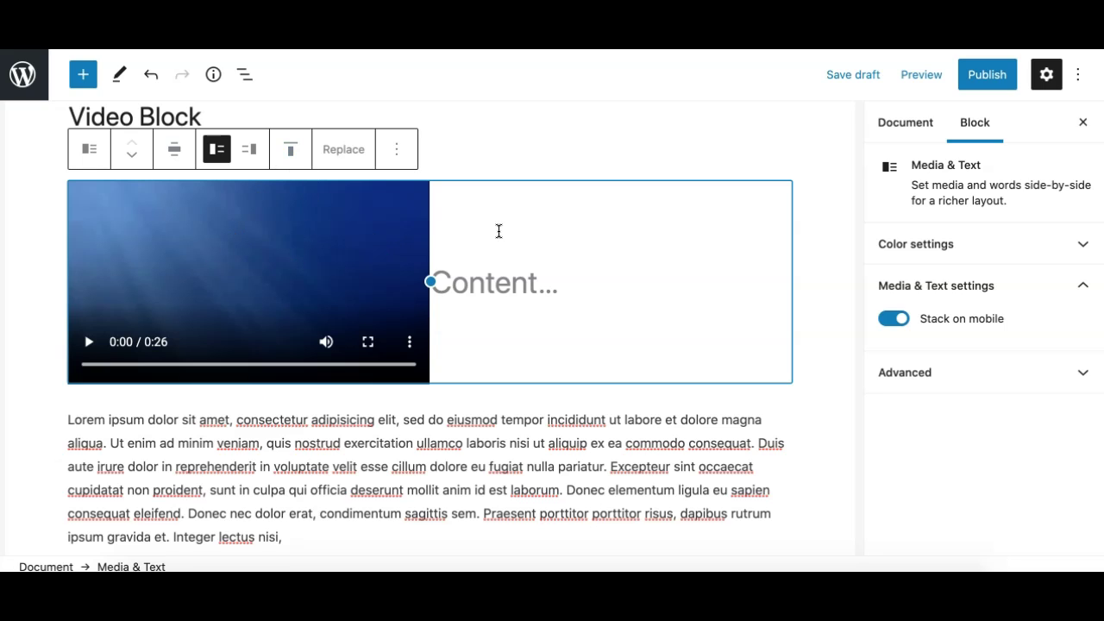
click(504, 274)
text(sdfsdfsdf)
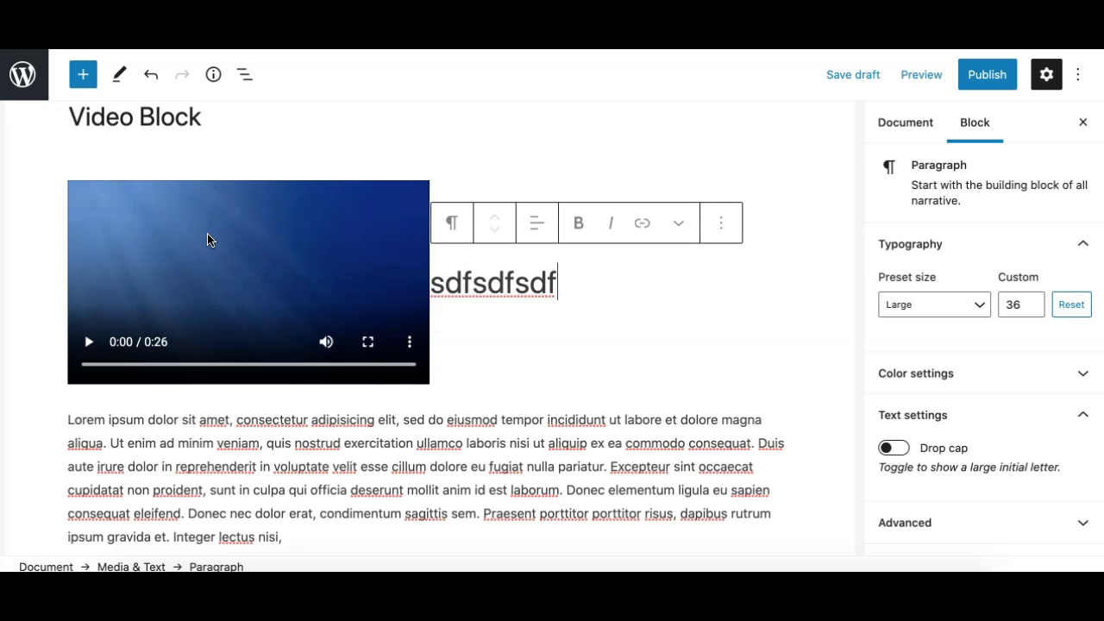
click(150, 75)
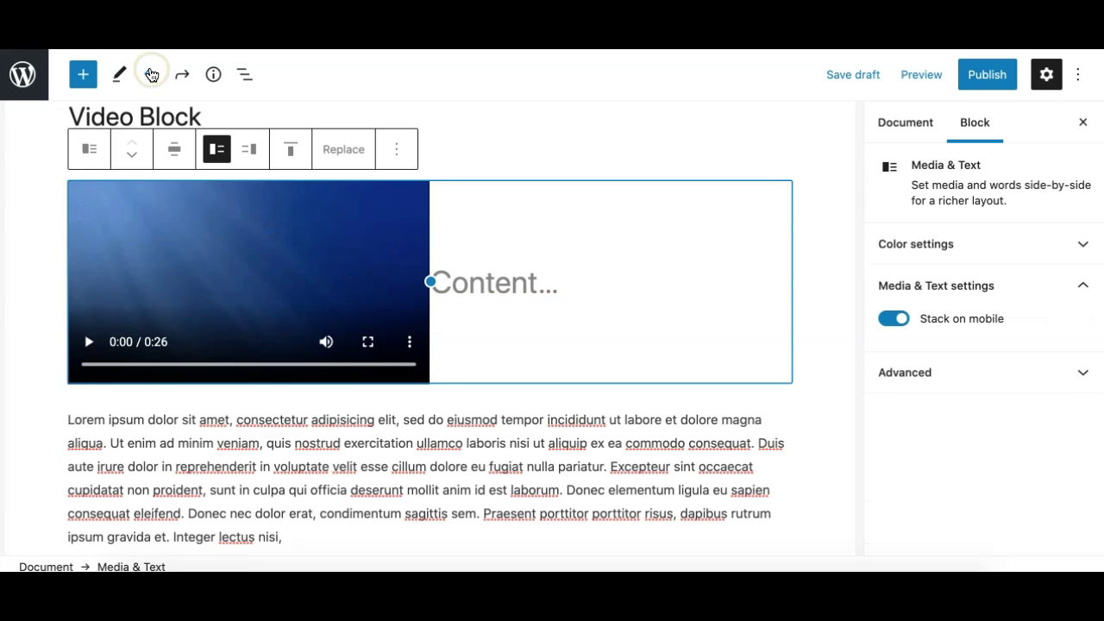
click(151, 75)
Undo the Media & Text conversion and move the underwater video below the clouds video
click(151, 75)
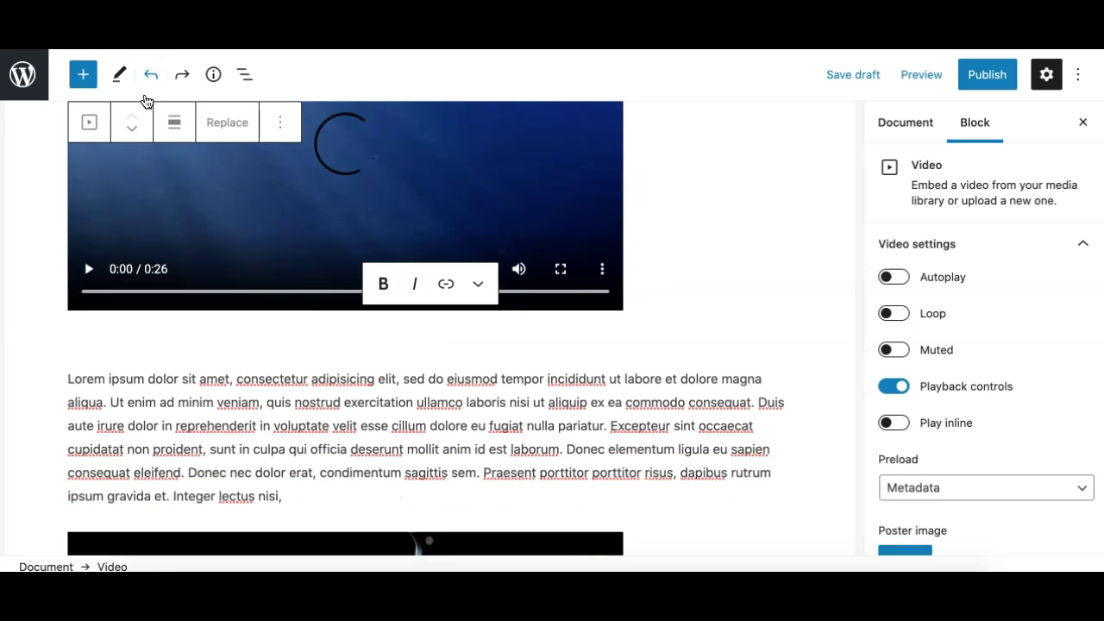
click(89, 125)
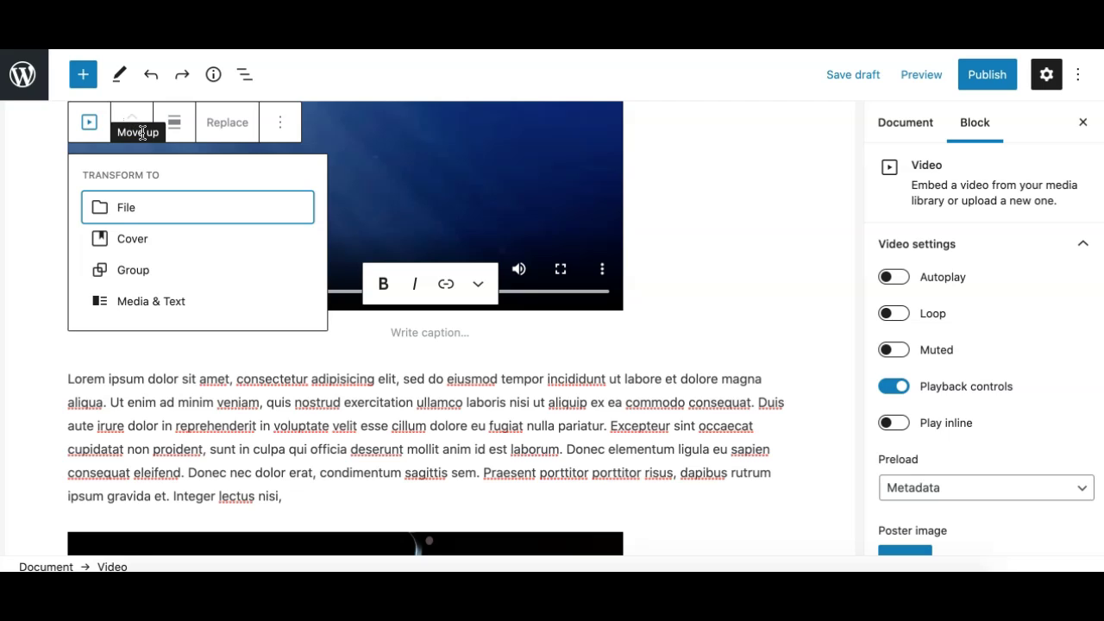
click(132, 132)
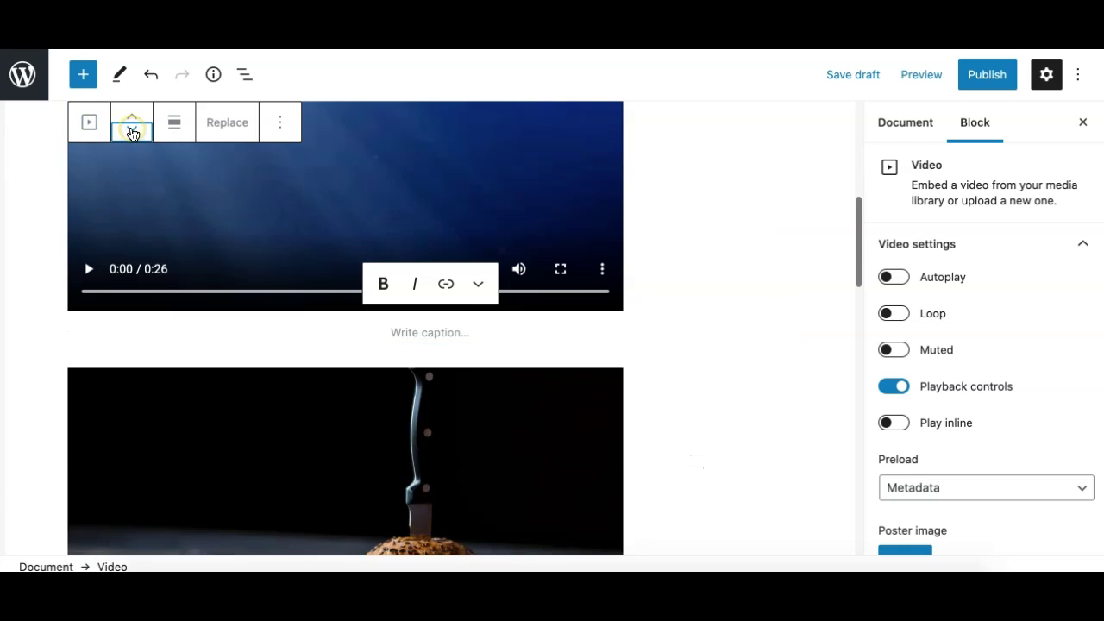
click(131, 132)
click(129, 302)
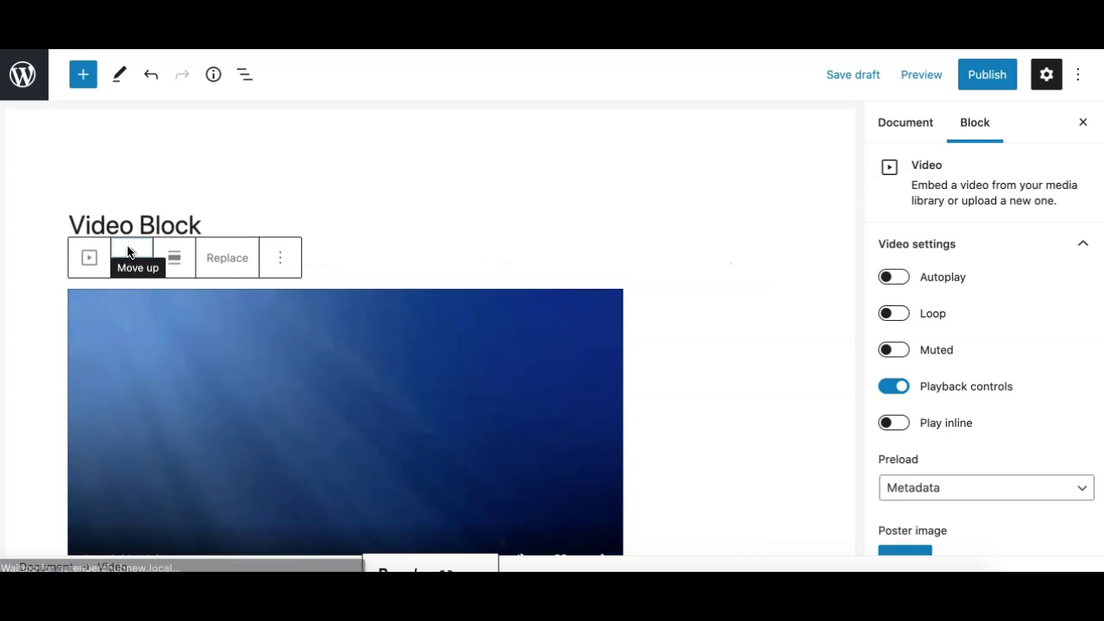
click(130, 273)
click(130, 274)
drag(130, 273, 190, 301)
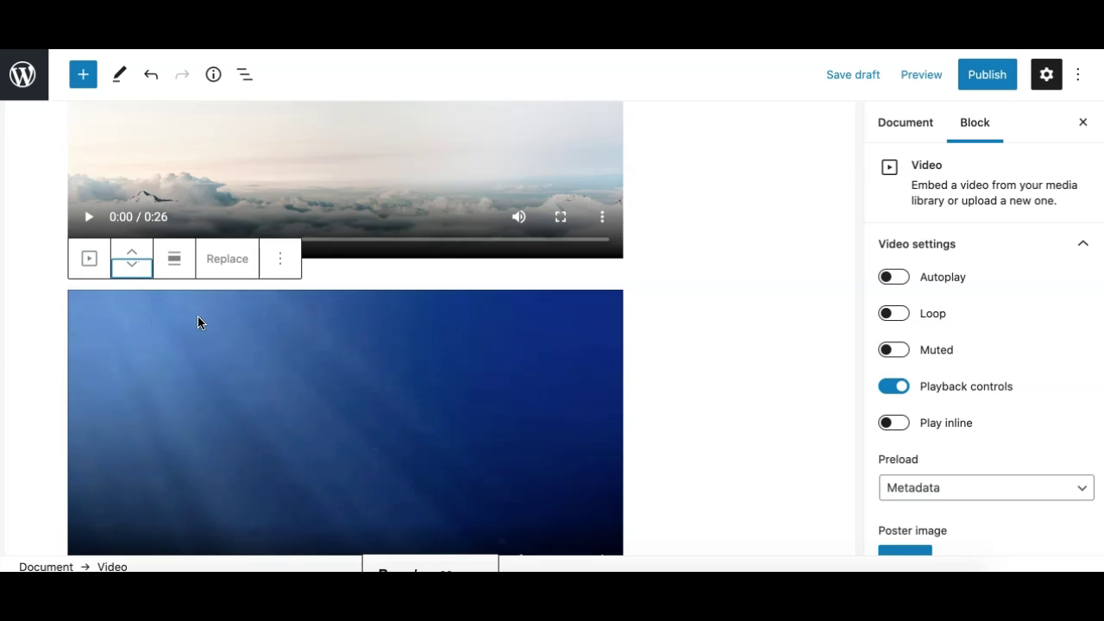
Open the Replace options for the lower underwater video's media
click(176, 270)
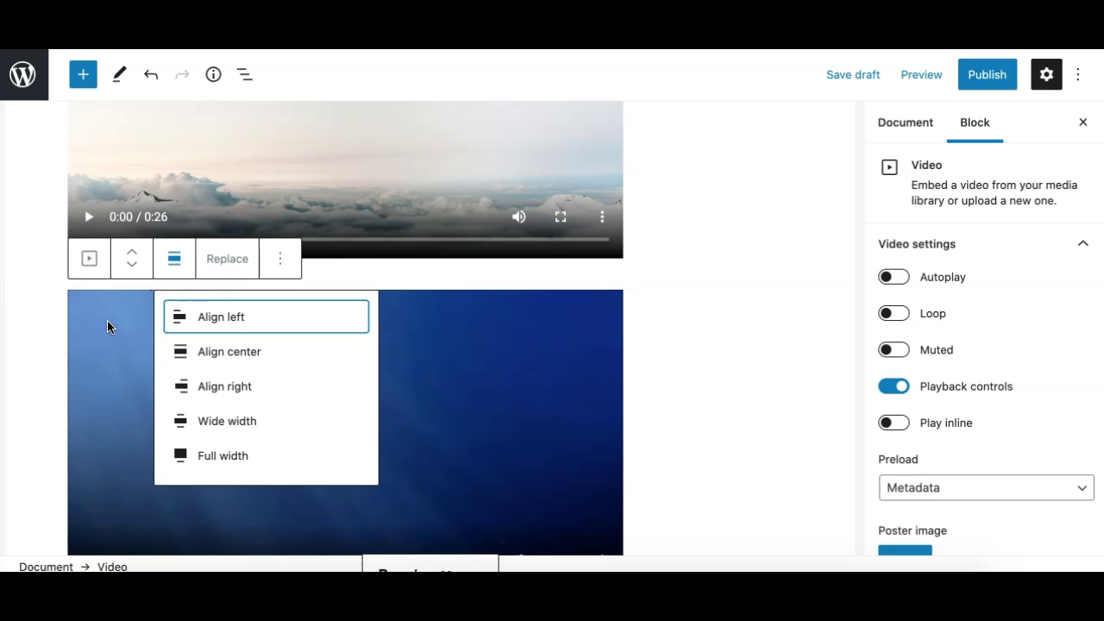
click(232, 261)
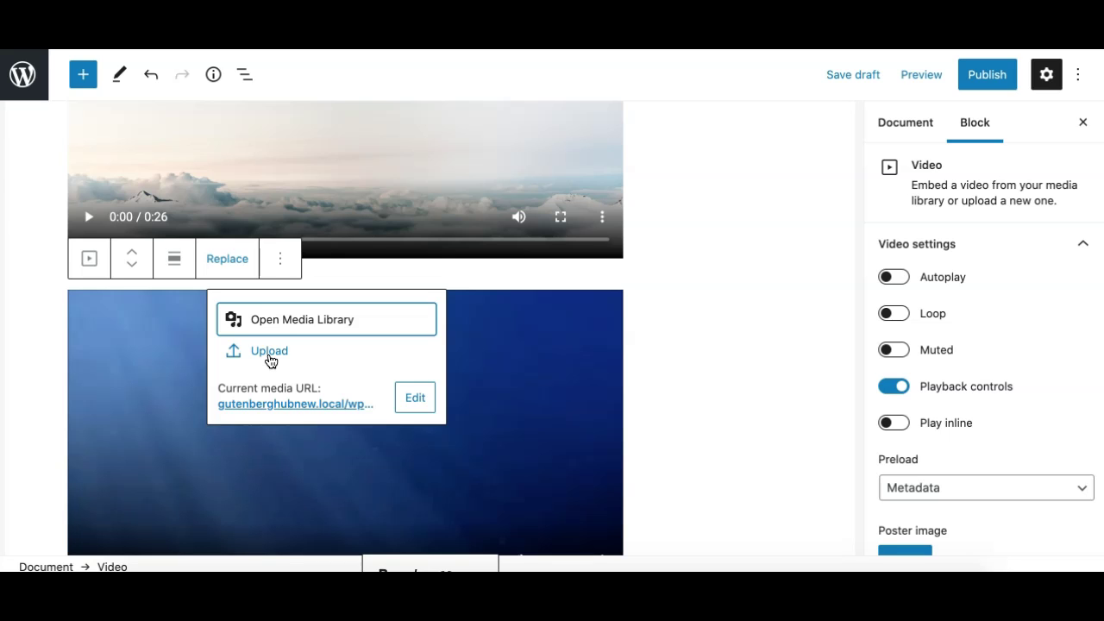
Replace the lower video with Underwater-37712.mp4 from the Media Library
click(308, 331)
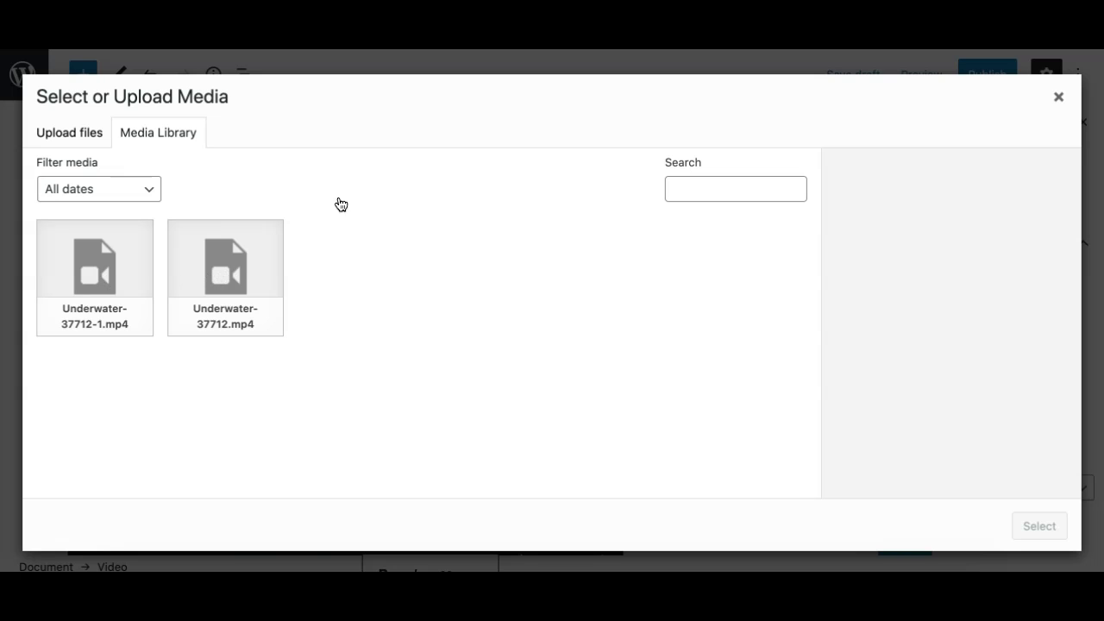
click(215, 284)
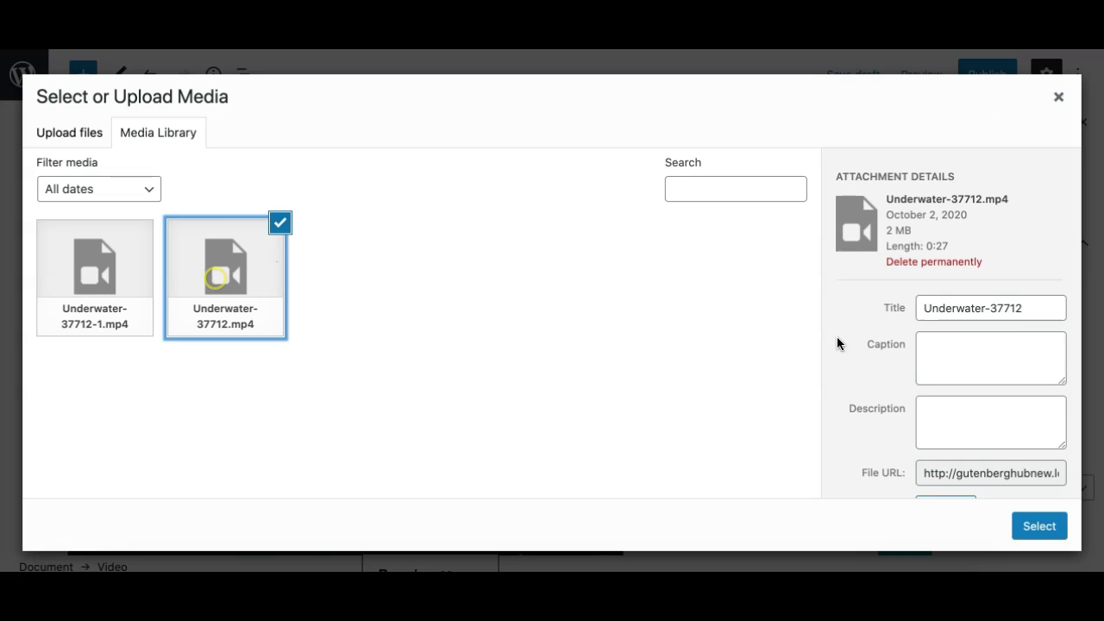
click(1044, 527)
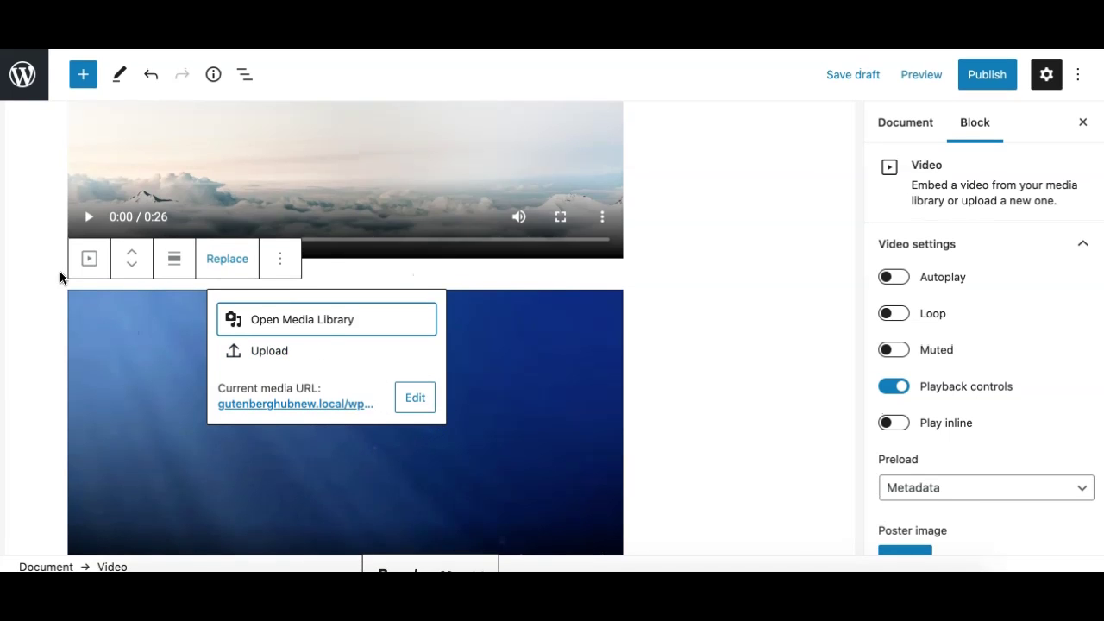
click(75, 321)
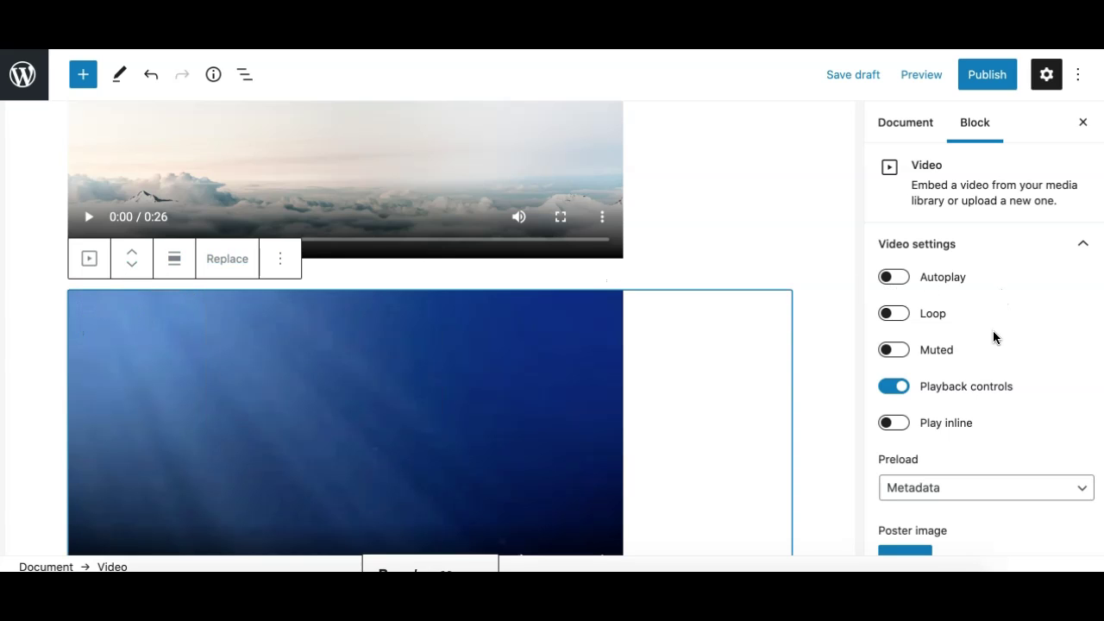
scroll(994, 341, down, 2)
scroll(993, 341, up, 2)
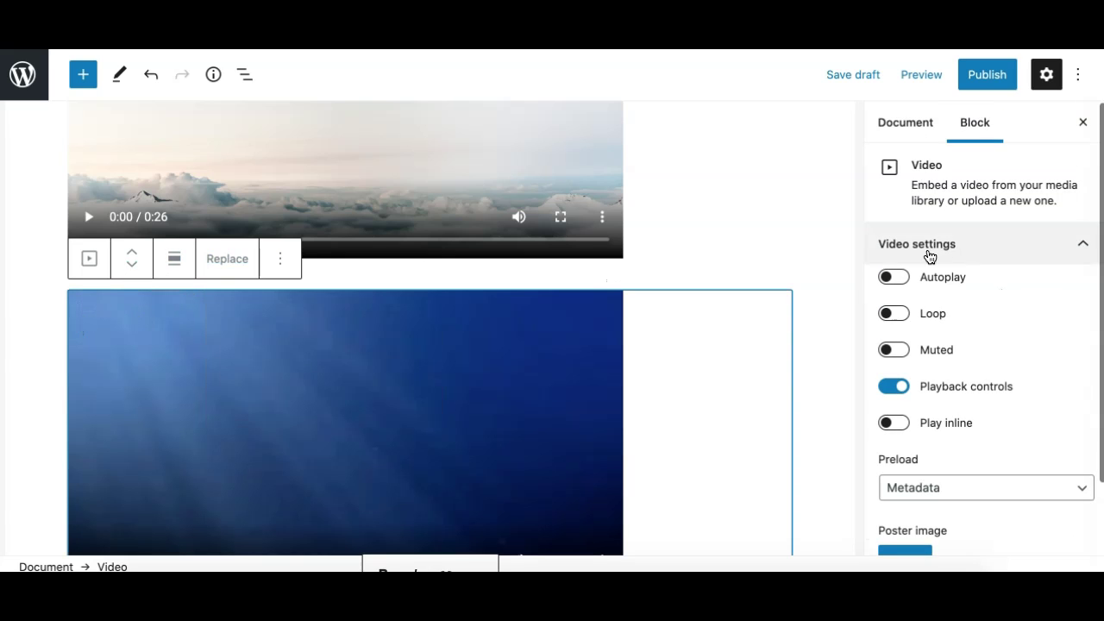
click(962, 250)
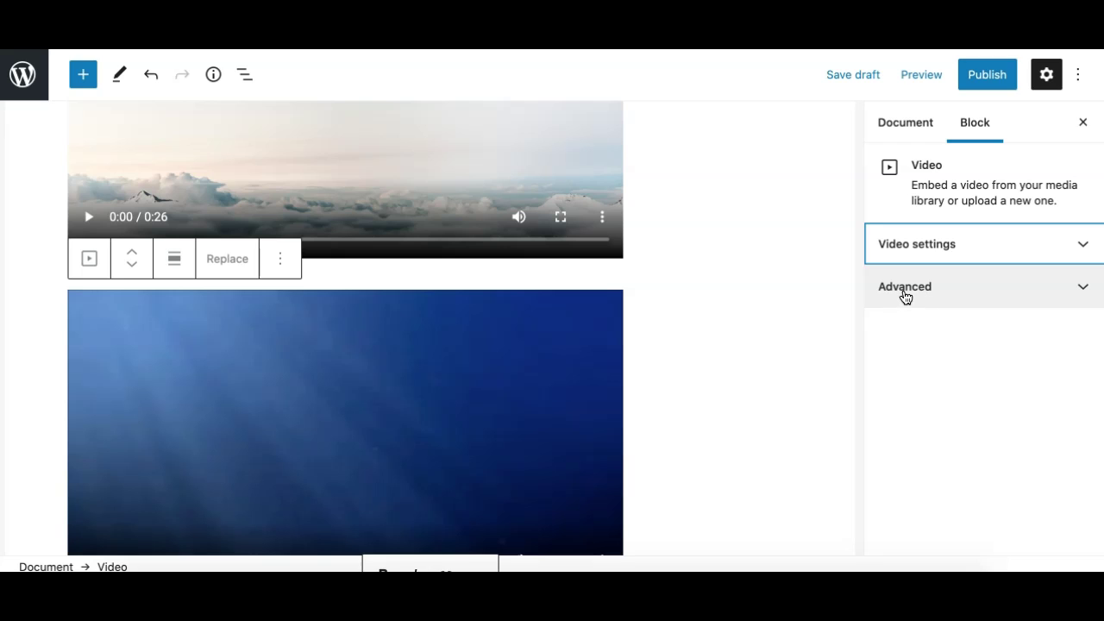
click(989, 296)
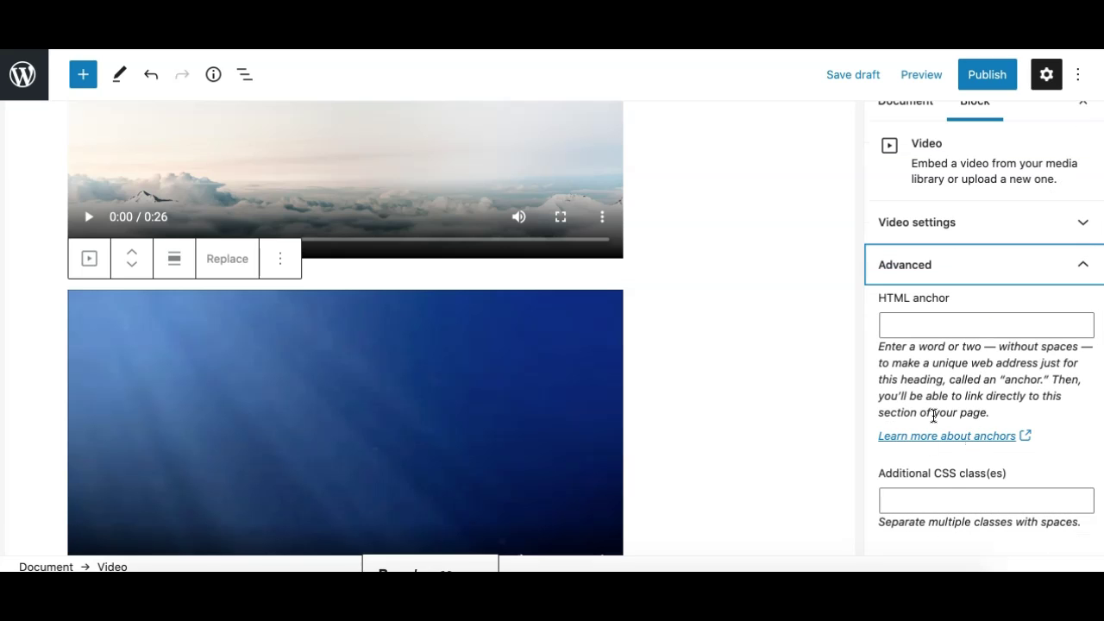
click(924, 499)
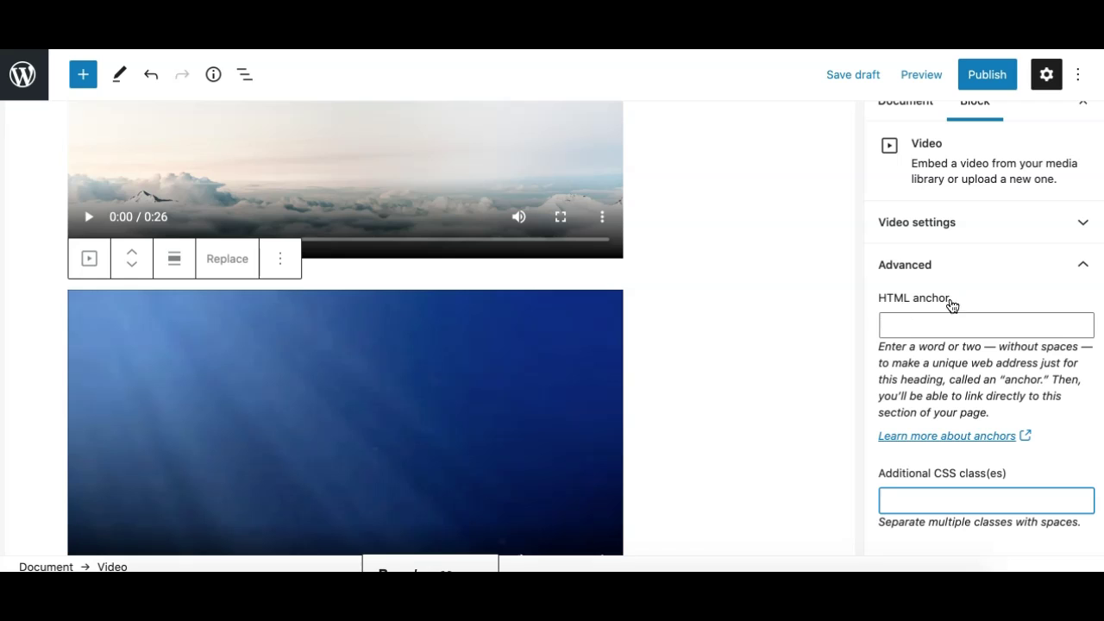
click(963, 270)
click(922, 250)
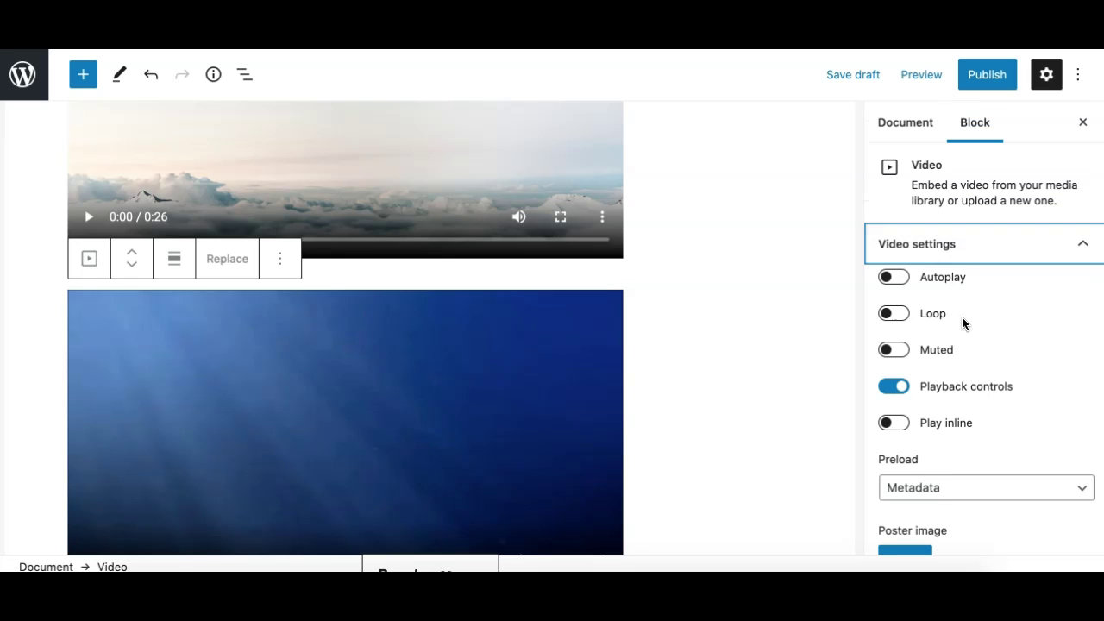
scroll(964, 331, down, 1)
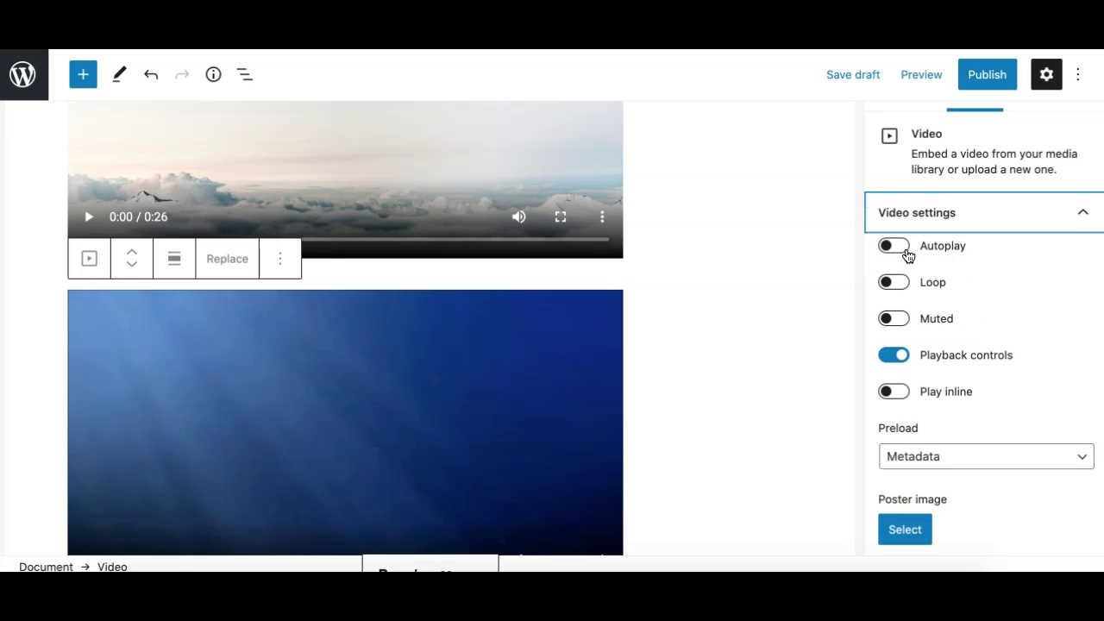
scroll(547, 308, down, 3)
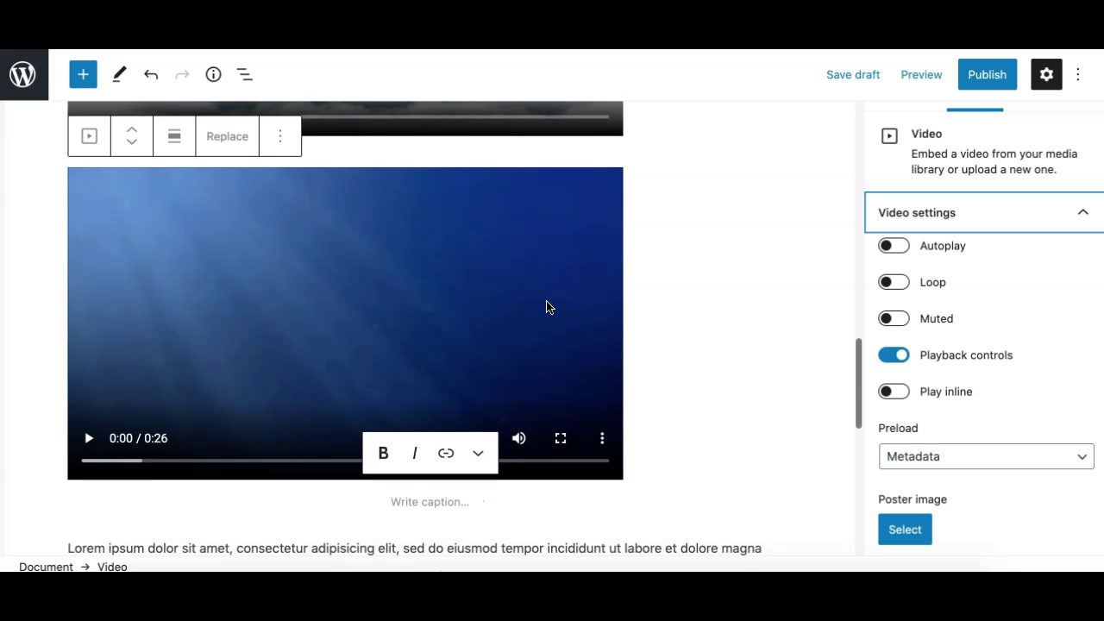
click(902, 252)
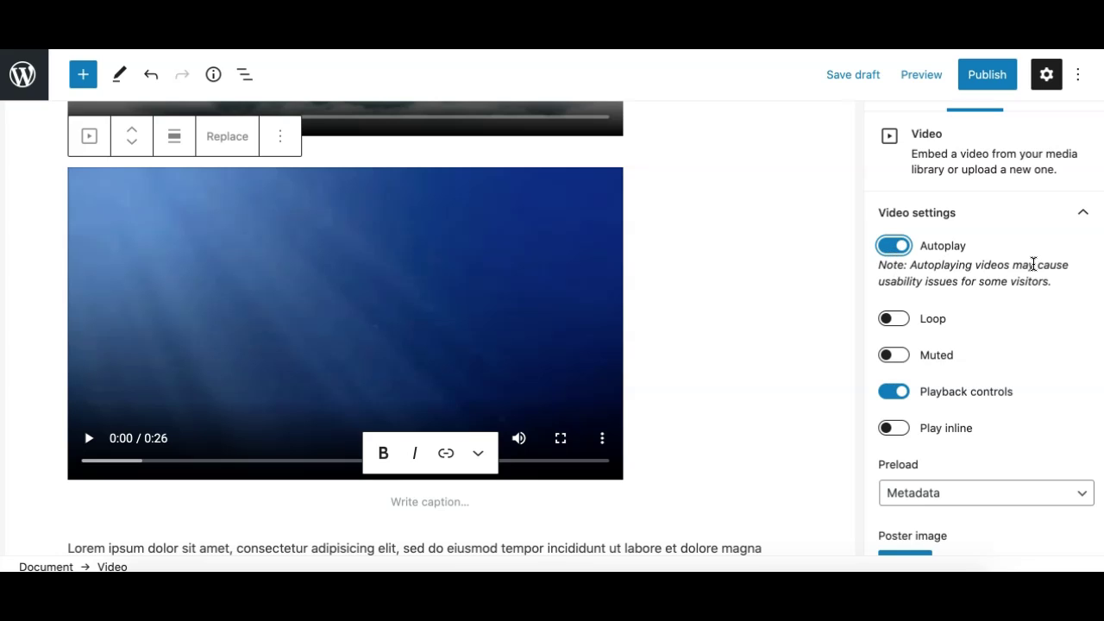
click(897, 249)
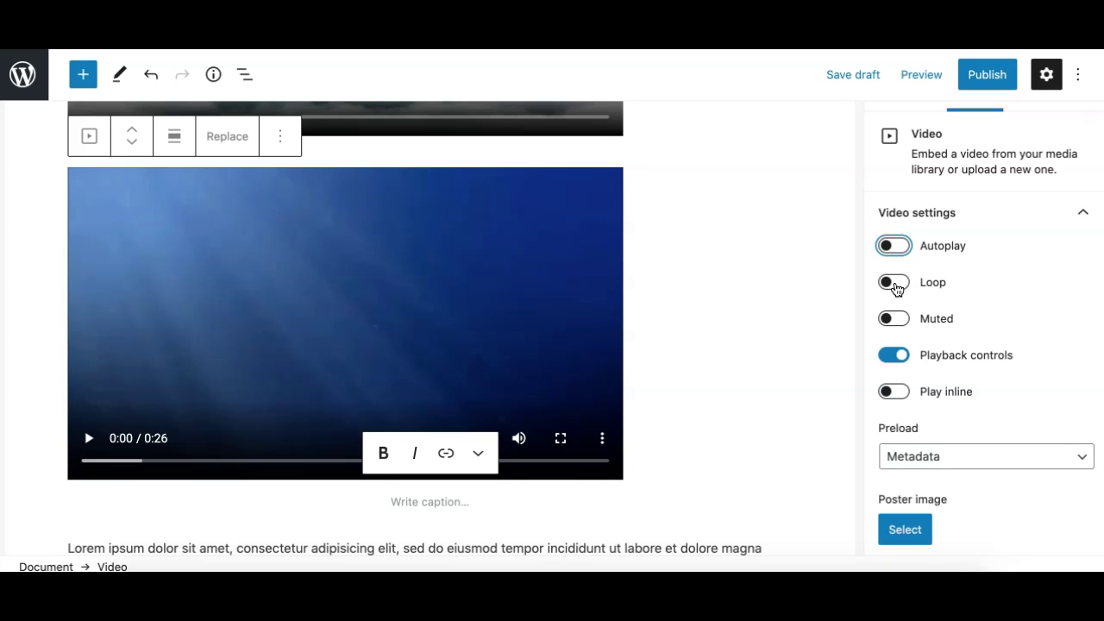
click(894, 283)
click(894, 283)
click(893, 320)
click(899, 319)
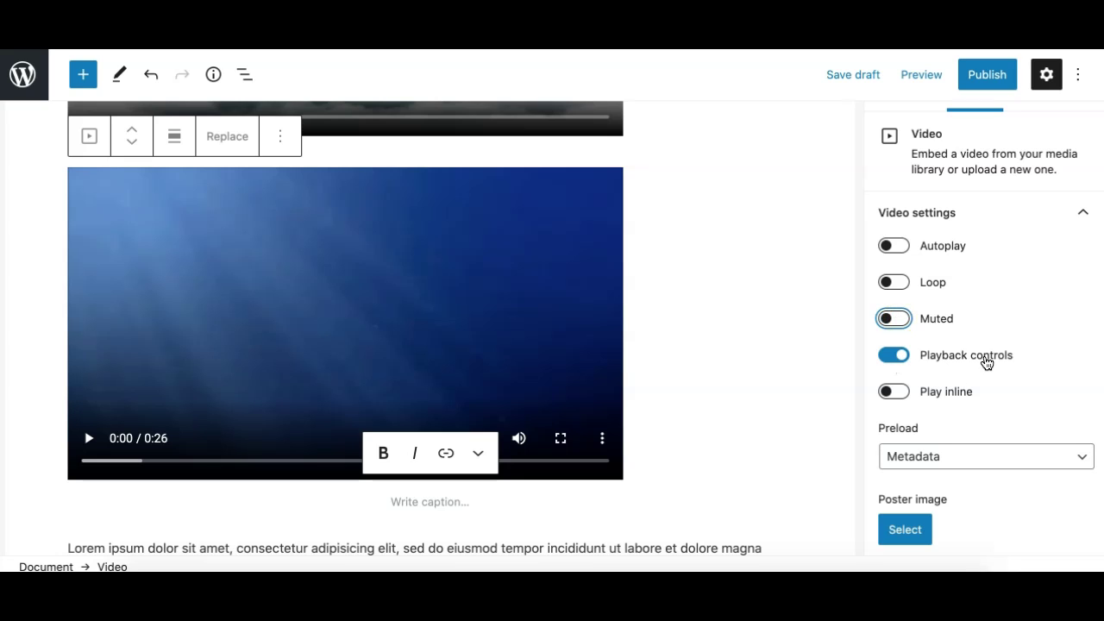
Toggle Playback controls off and back on, leaving them enabled
click(887, 357)
click(887, 357)
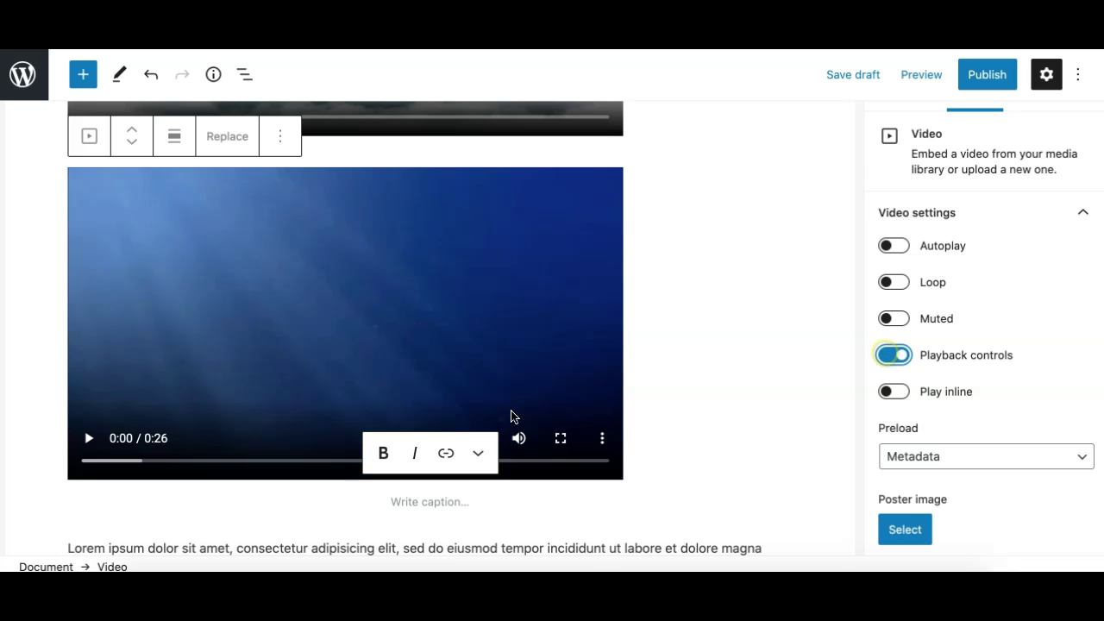
click(905, 354)
click(906, 353)
Turn on Play inline for the underwater video
scroll(892, 358, down, 1)
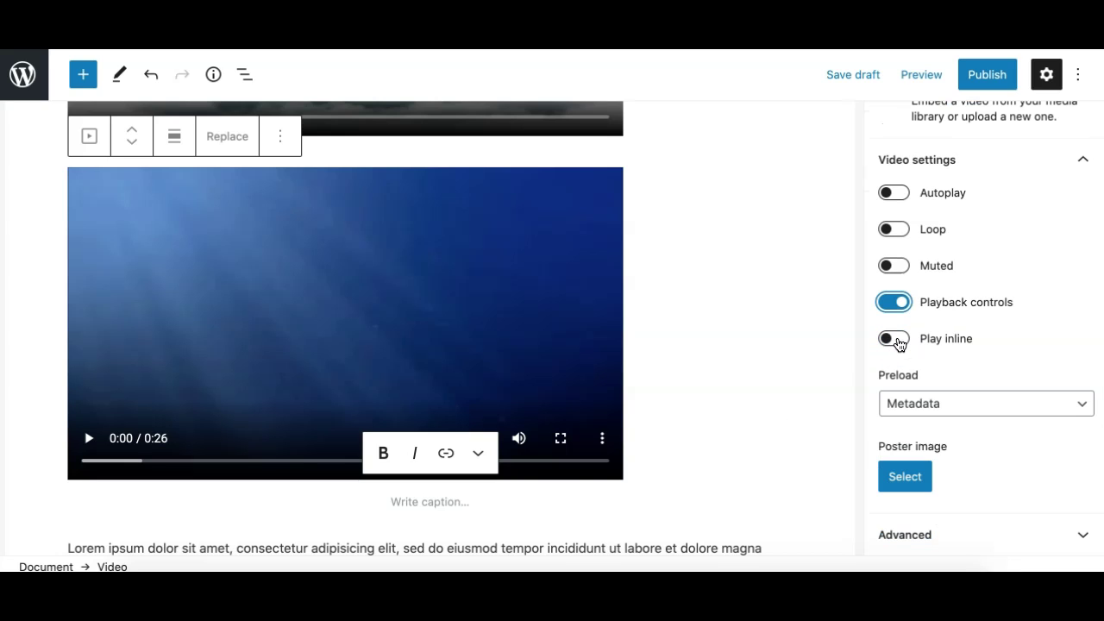
click(897, 341)
click(897, 341)
click(897, 342)
click(897, 342)
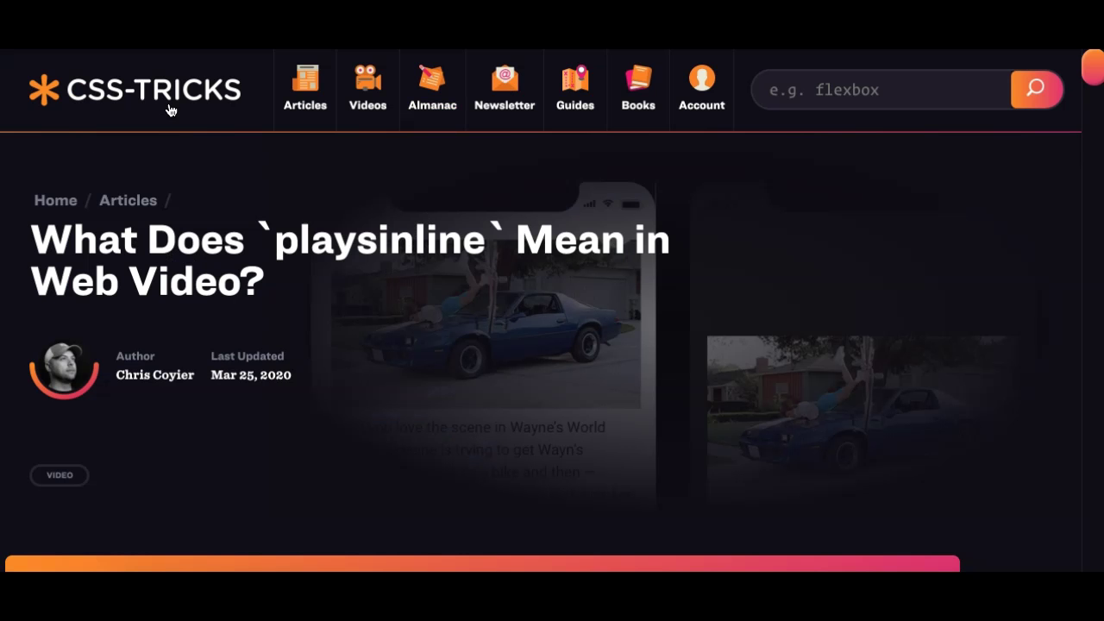
scroll(178, 338, down, 1)
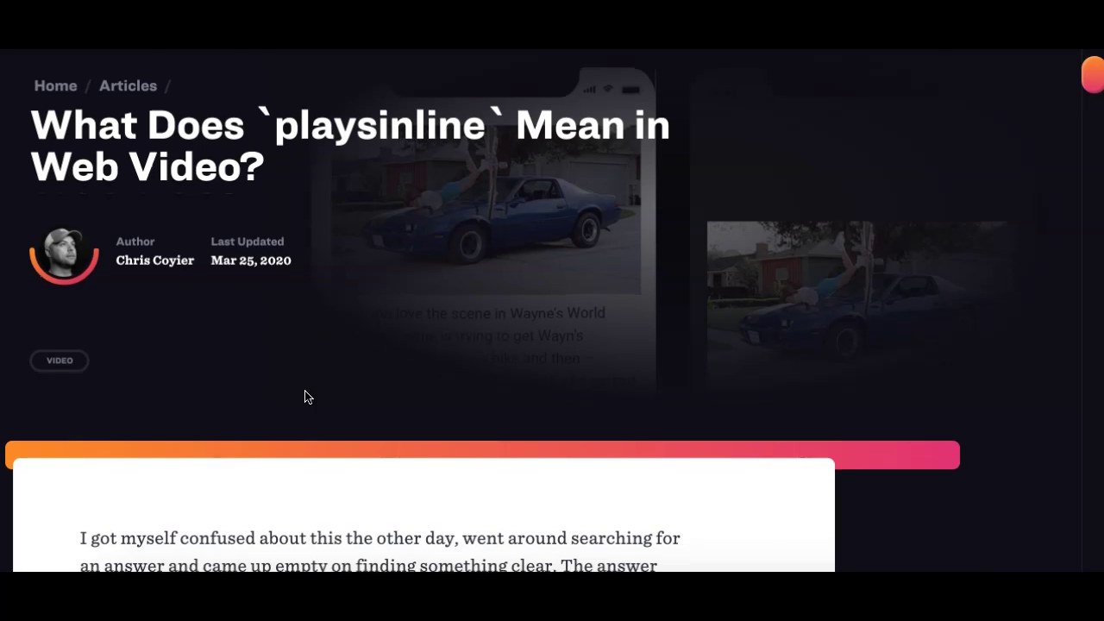
scroll(359, 216, down, 2)
scroll(304, 397, down, 10)
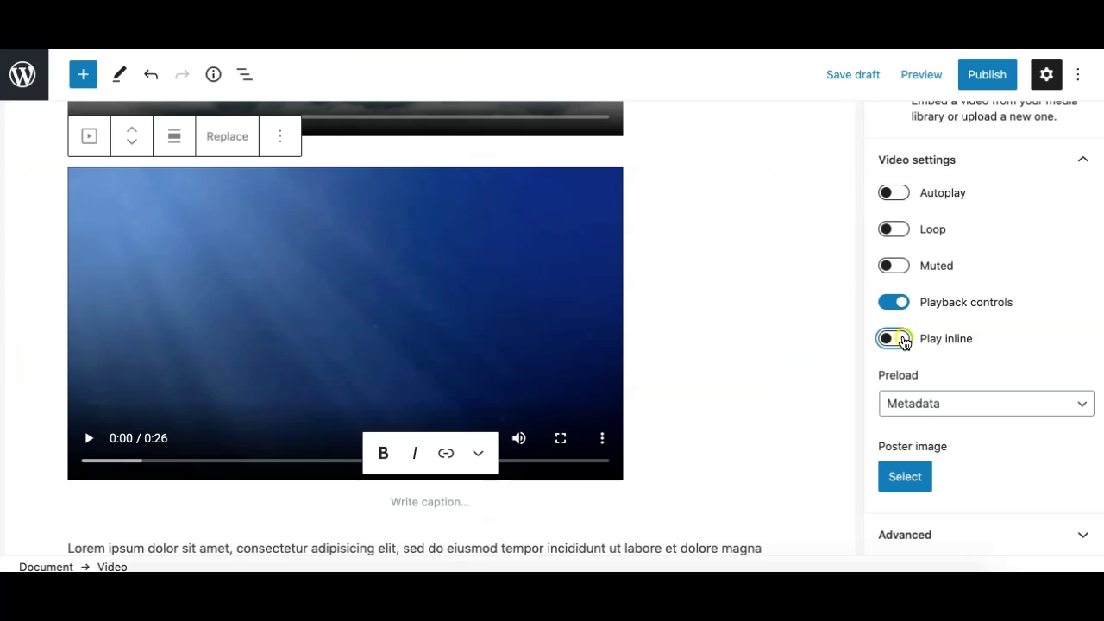
click(903, 343)
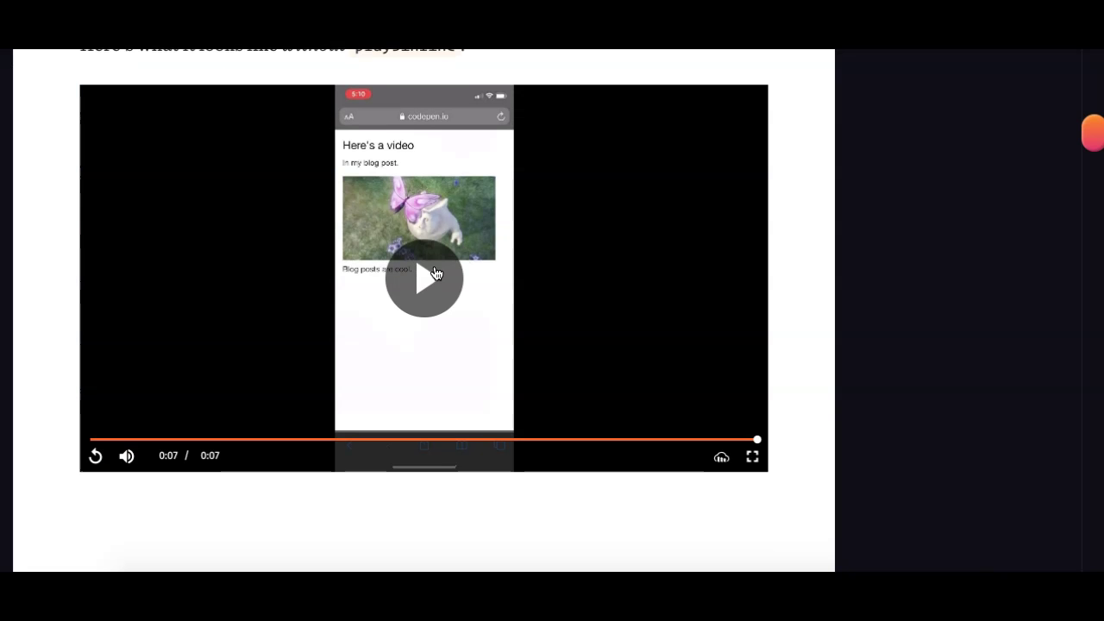
click(437, 274)
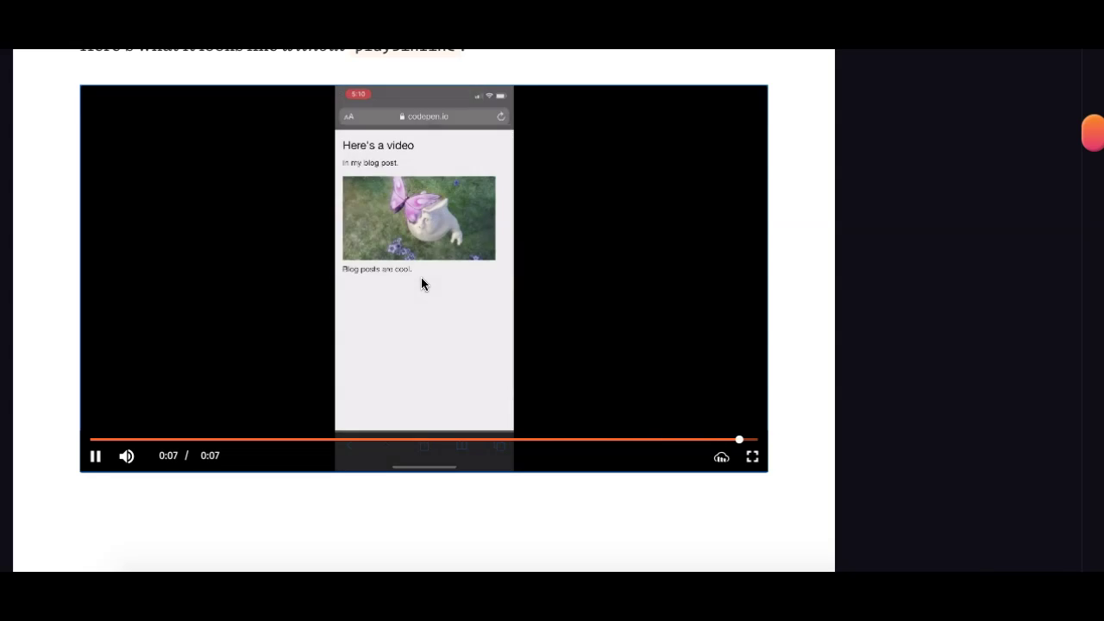
scroll(463, 246, down, 5)
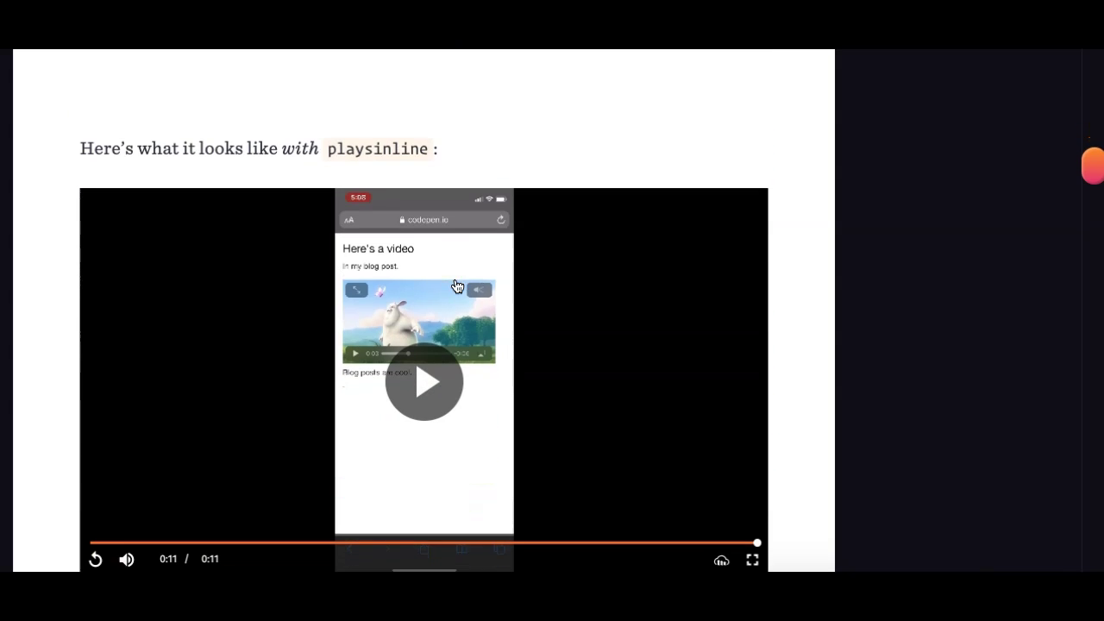
scroll(387, 373, down, 1)
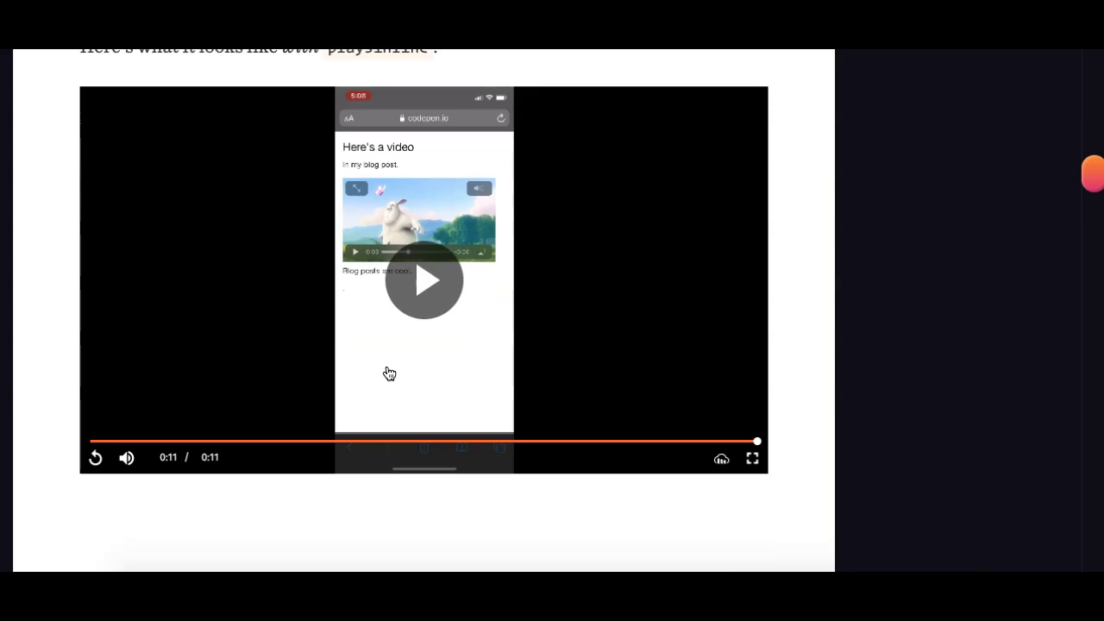
click(422, 296)
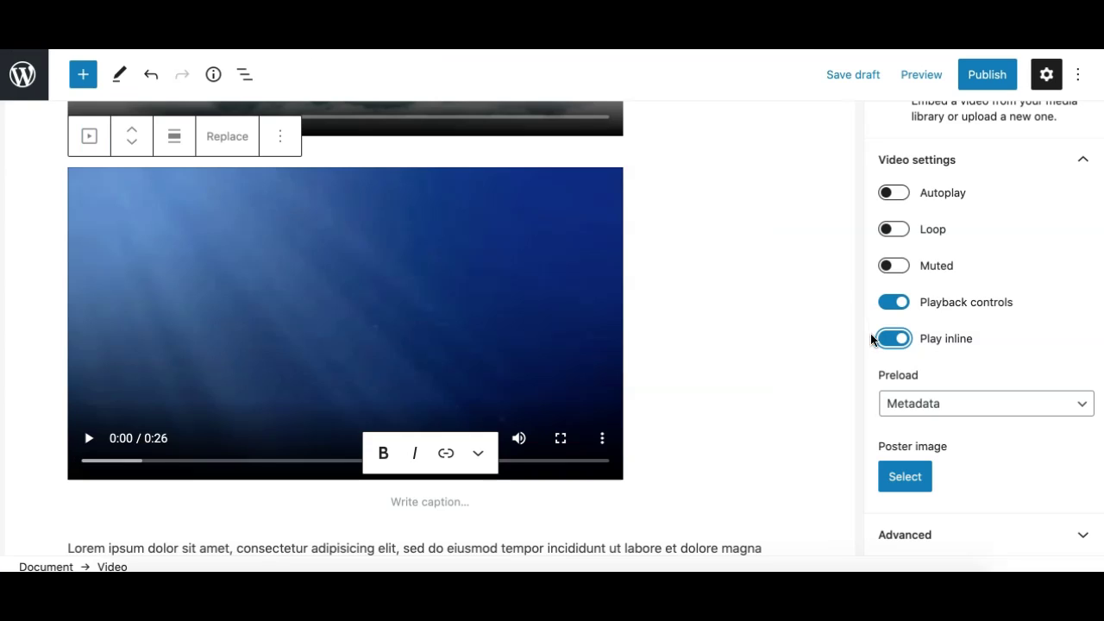
click(871, 339)
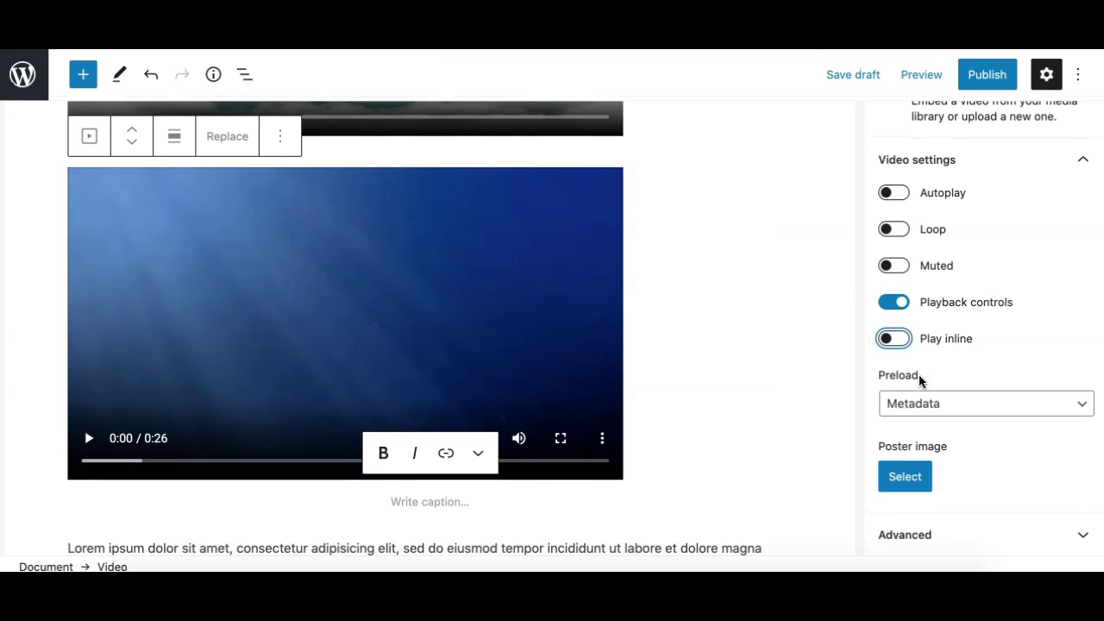
Try Preload set to None, then return it to Metadata
click(953, 407)
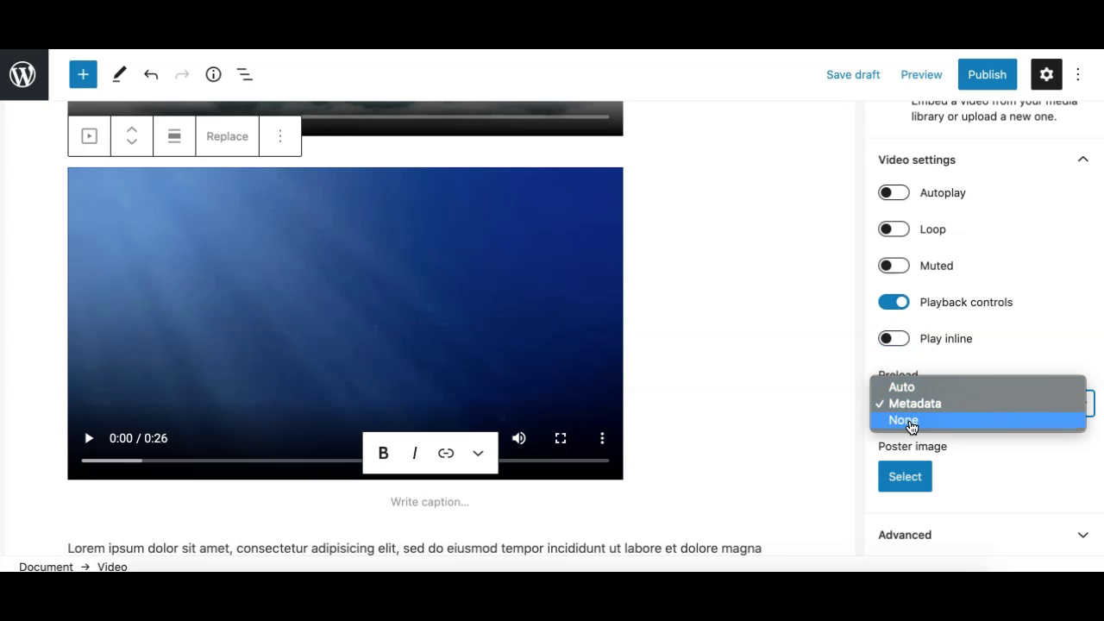
click(914, 424)
click(911, 403)
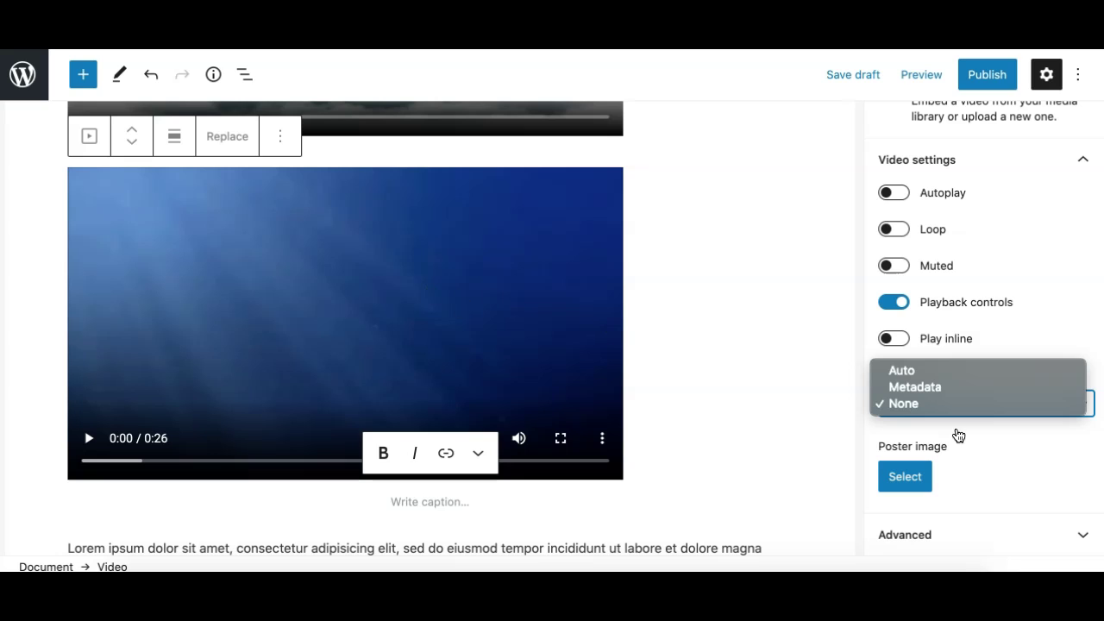
click(923, 387)
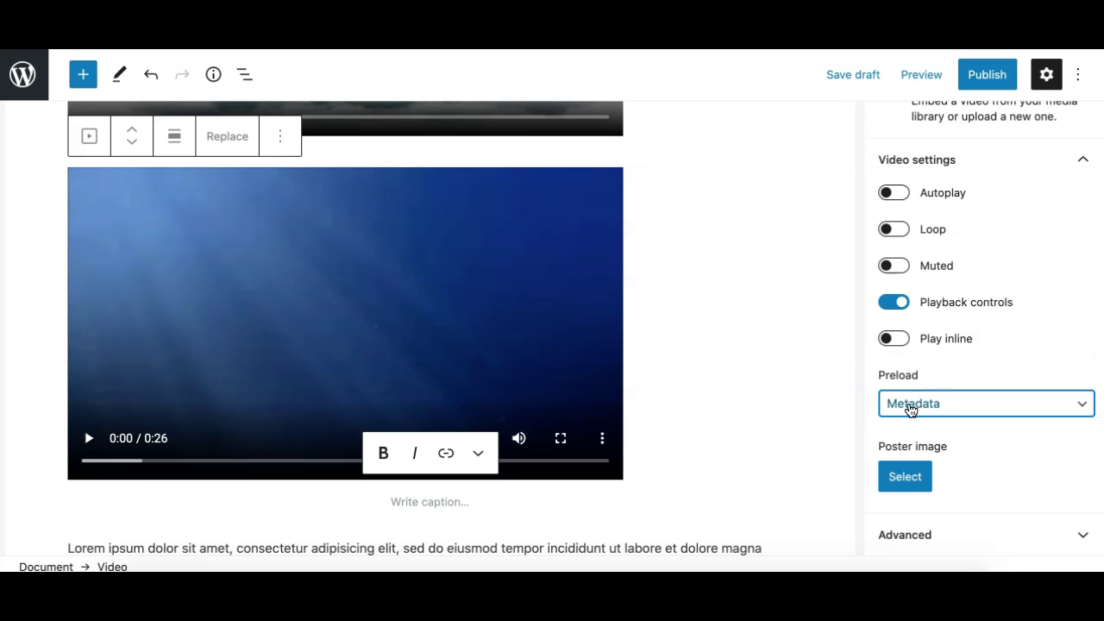
click(936, 398)
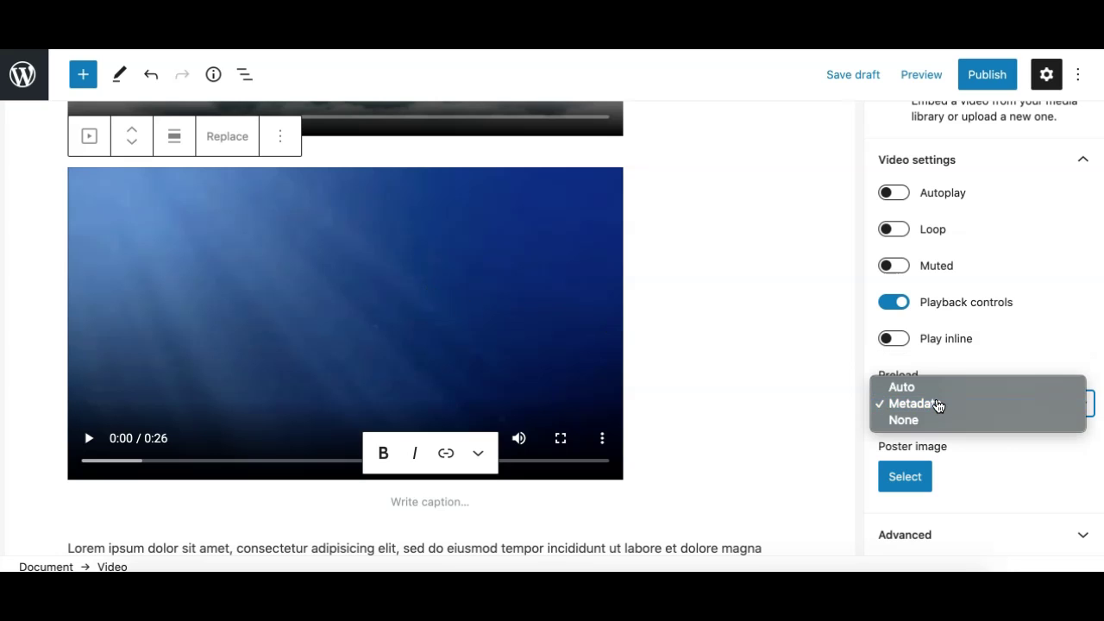
click(938, 402)
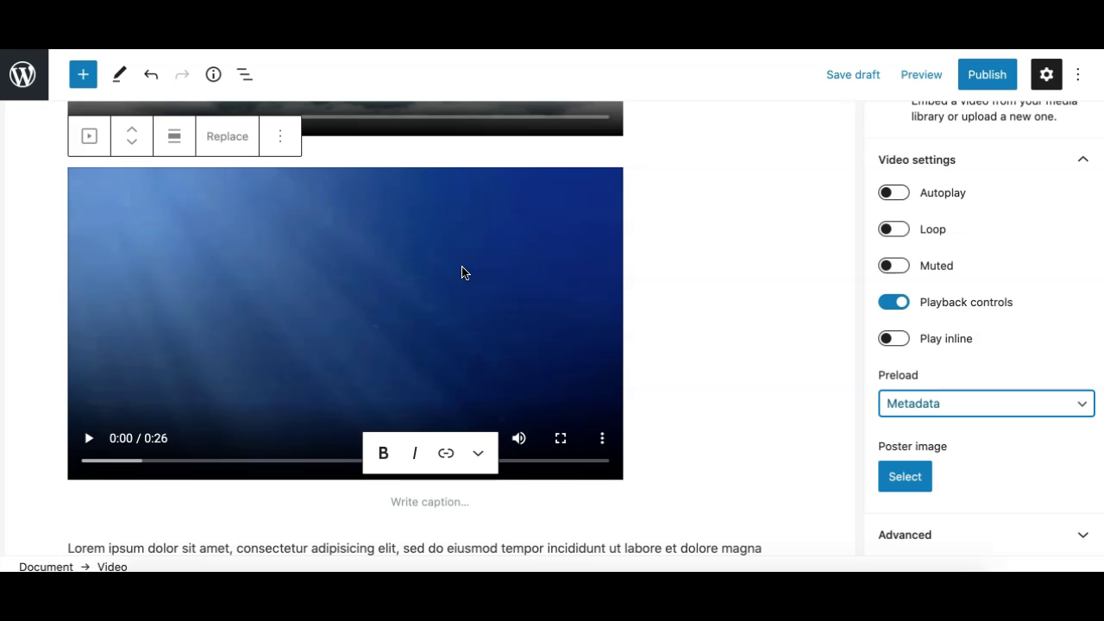
Switch Preload to Auto, then set it back to Metadata
click(910, 397)
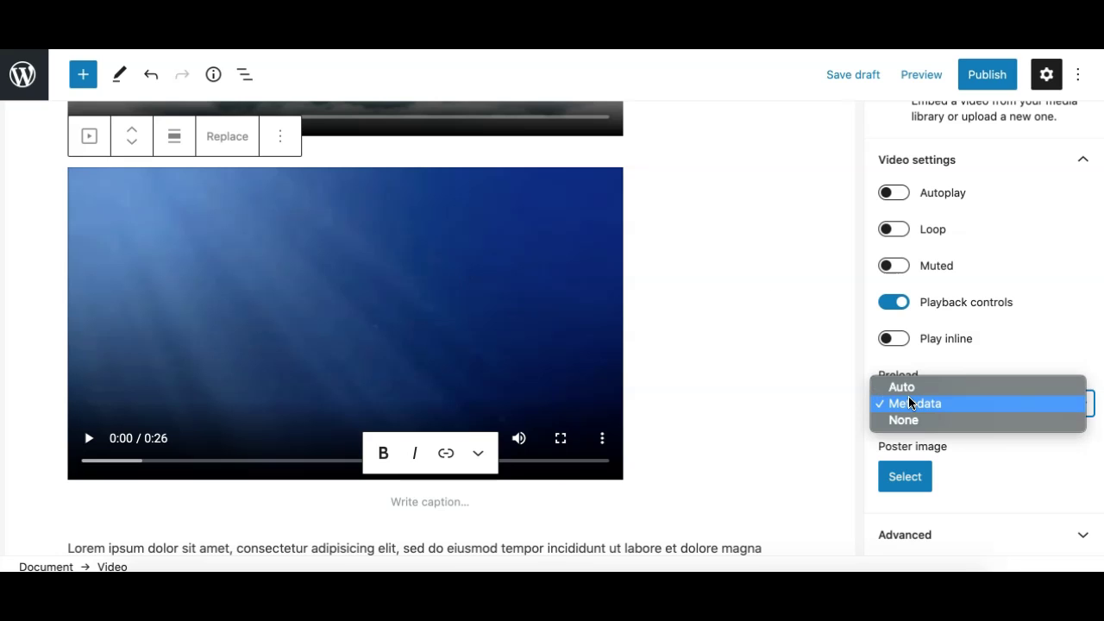
click(913, 385)
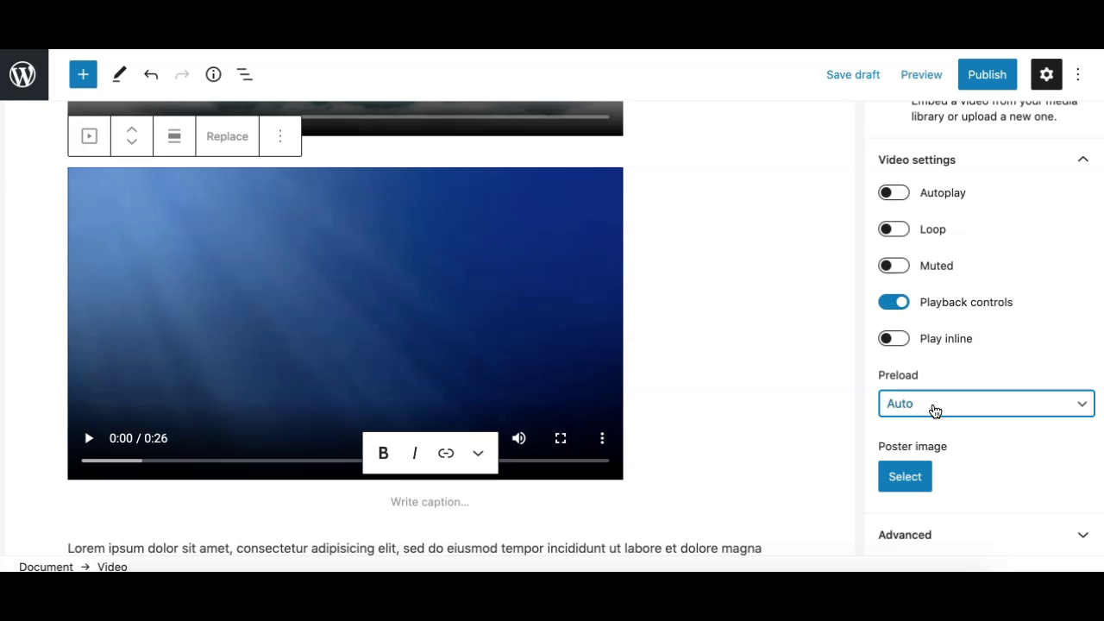
click(935, 411)
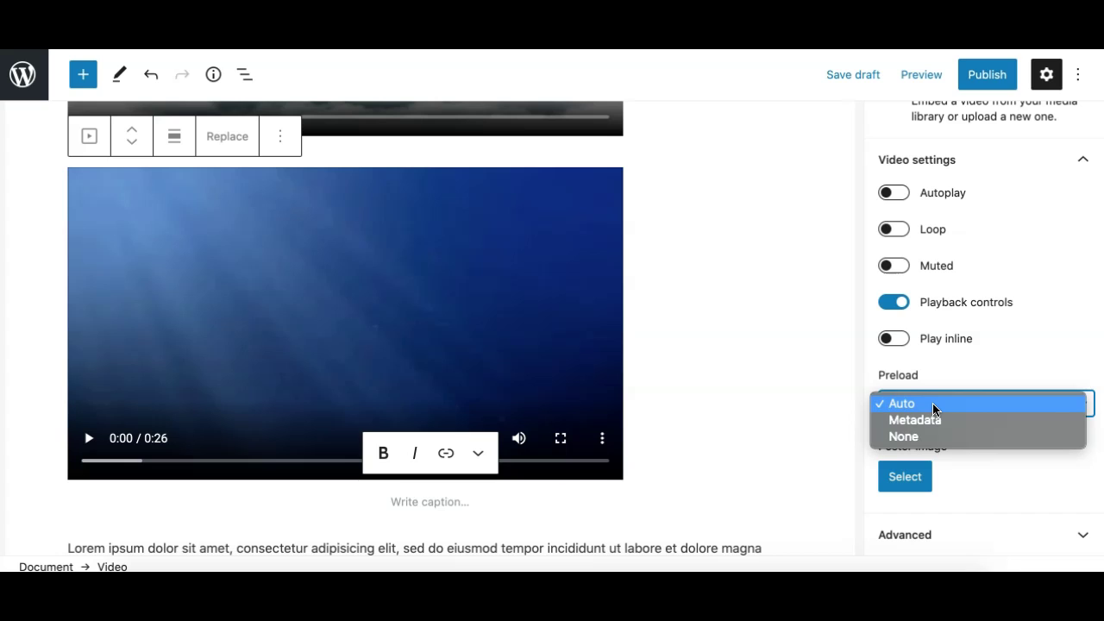
click(904, 379)
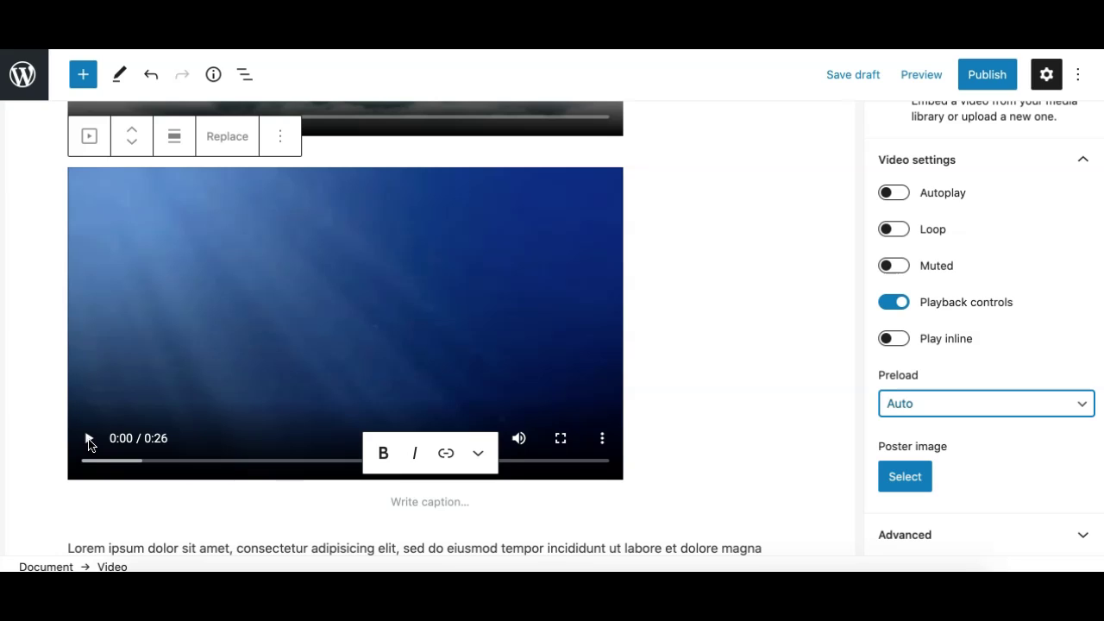
click(904, 404)
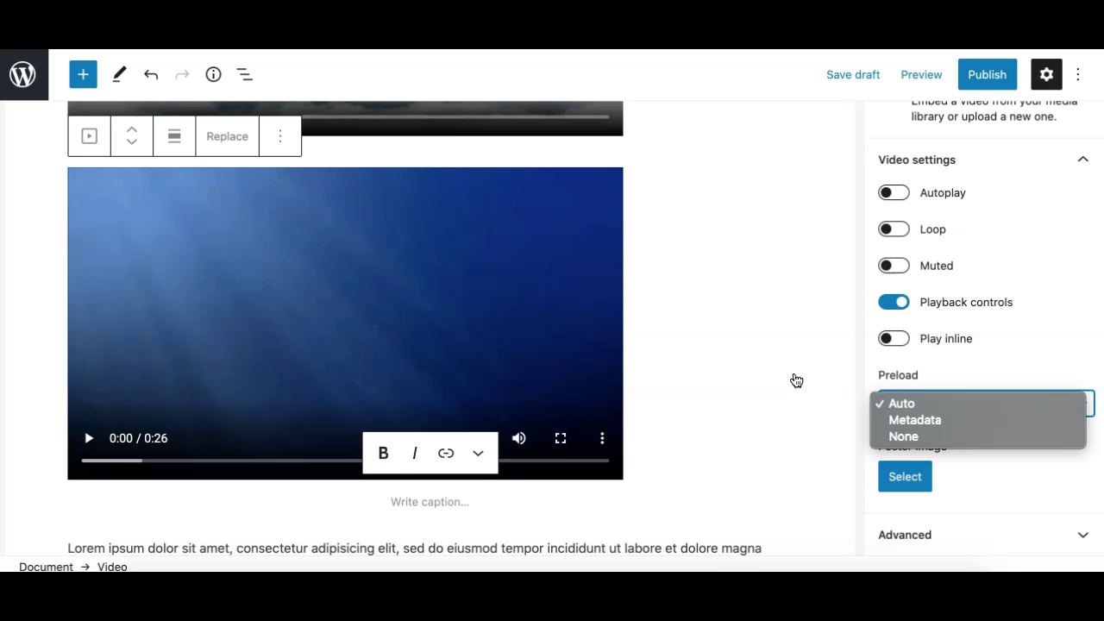
click(893, 422)
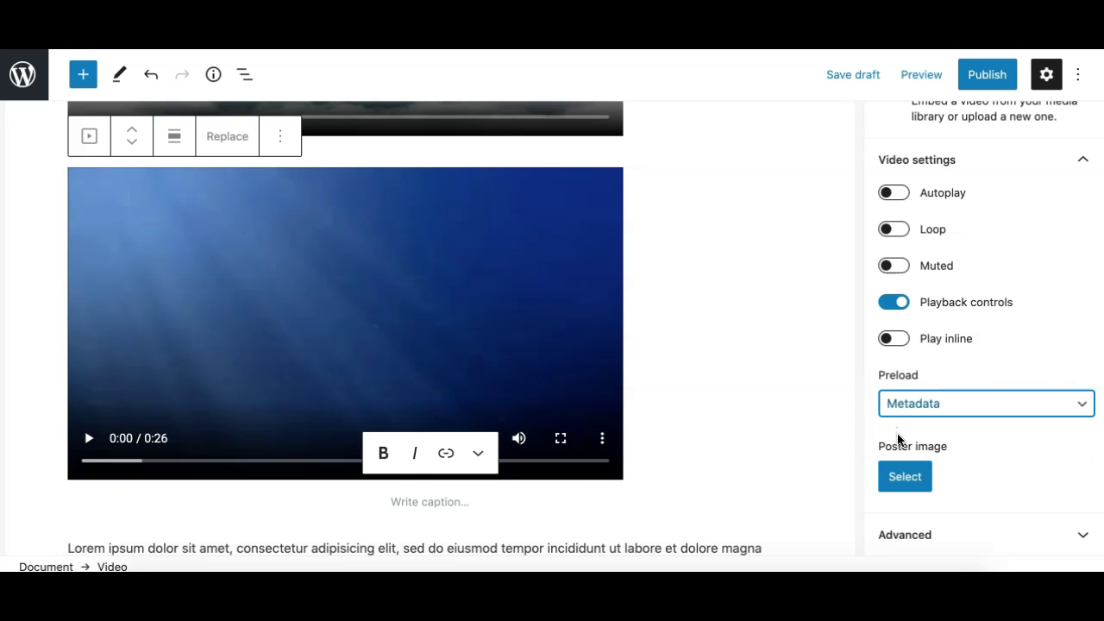
click(899, 444)
scroll(739, 424, down, 10)
Choose the laptop-and-notebook desk photo from the Media Library as the video's poster image
scroll(739, 429, up, 7)
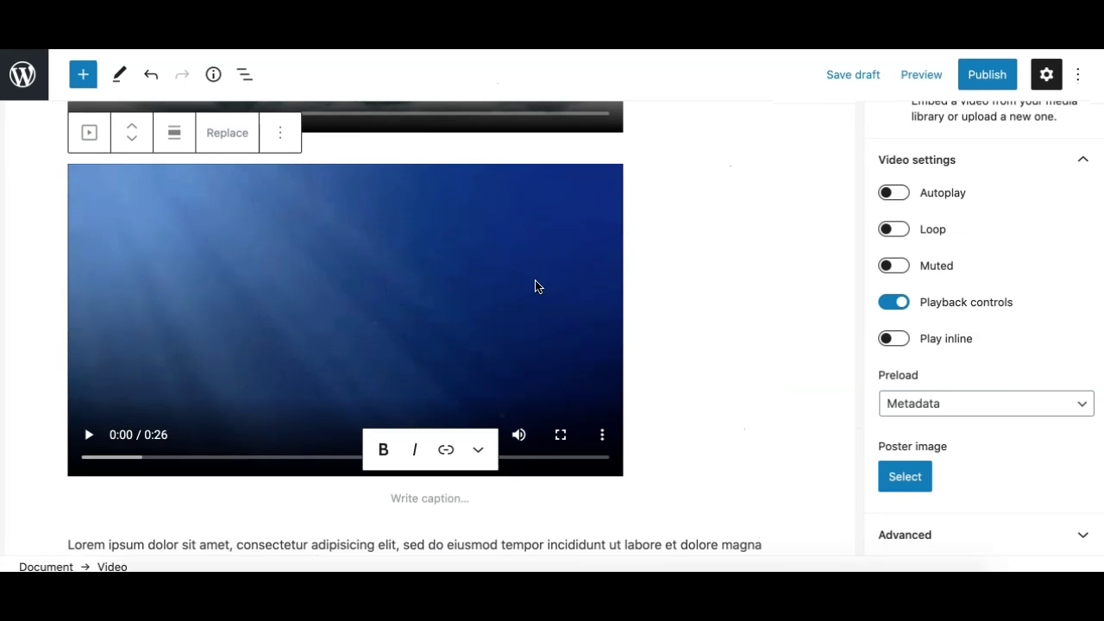
click(920, 478)
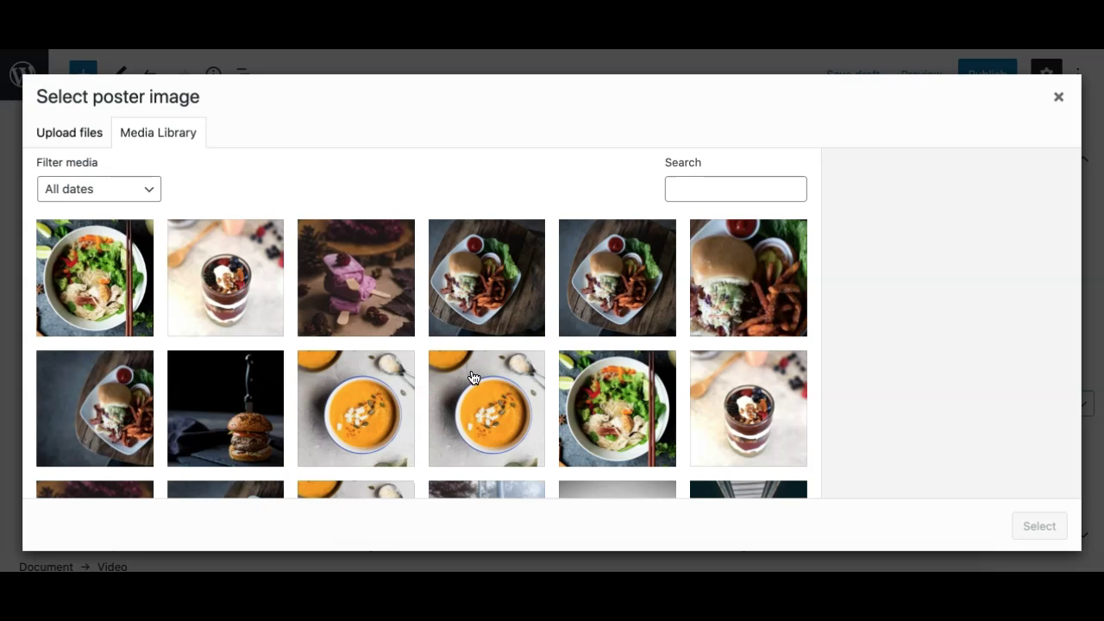
scroll(436, 418, down, 5)
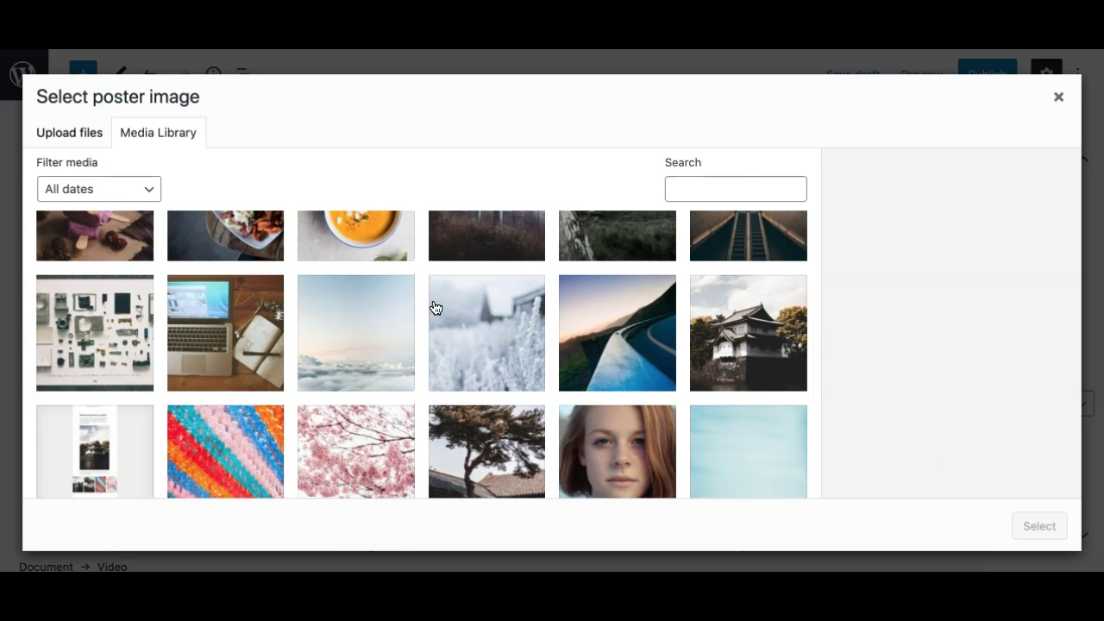
click(235, 346)
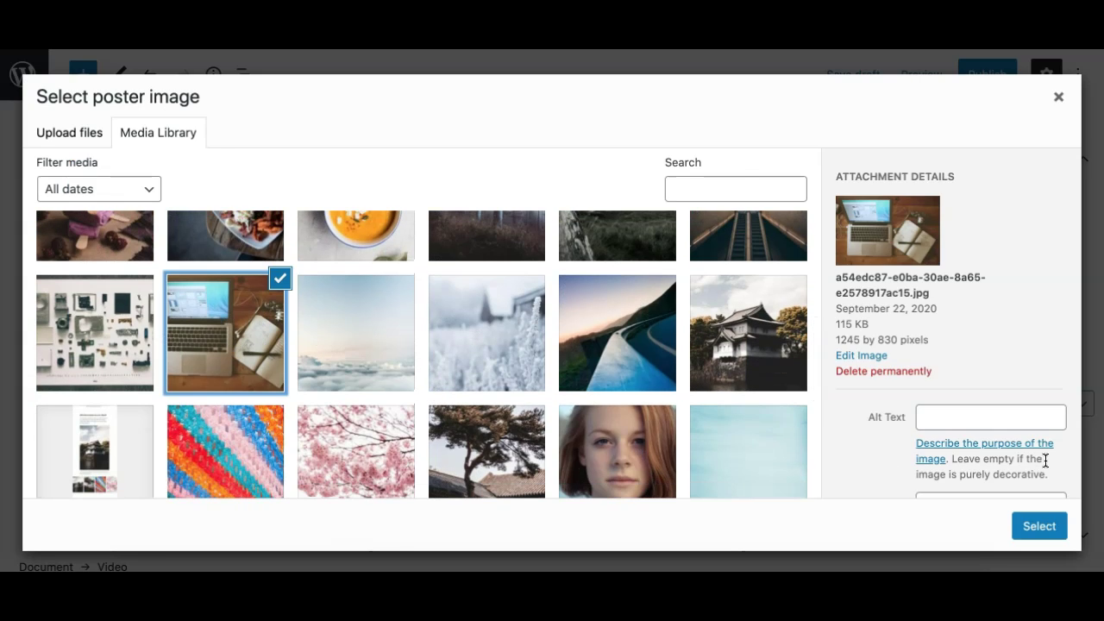
click(1038, 536)
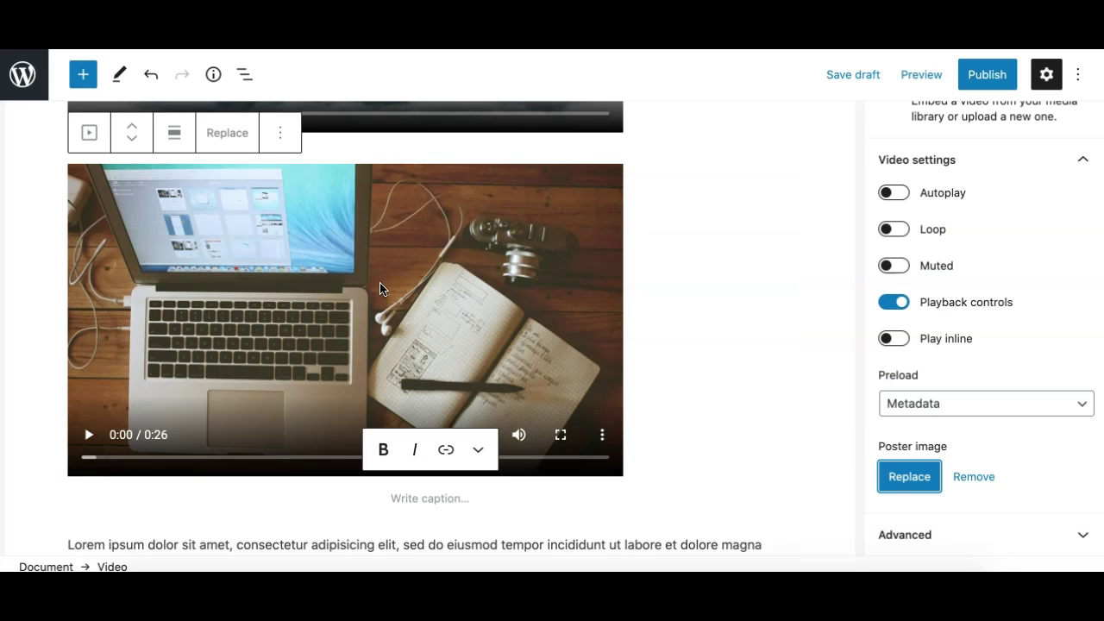
scroll(502, 357, up, 1)
Collapse the Video settings panel of the underwater video block and review the post
click(301, 344)
scroll(929, 431, up, 2)
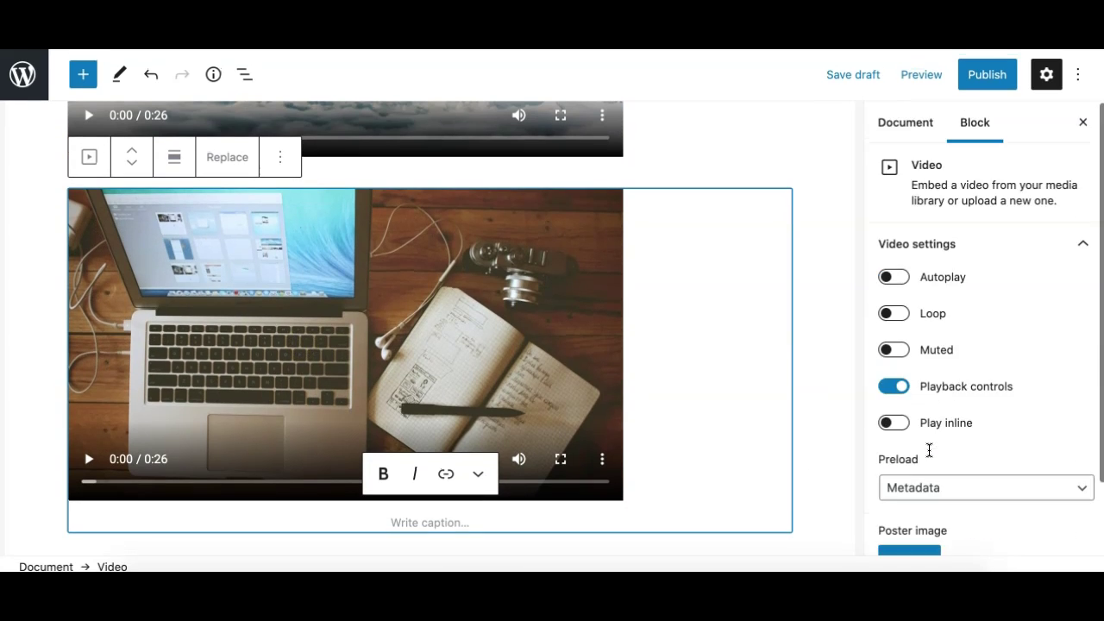
click(1018, 244)
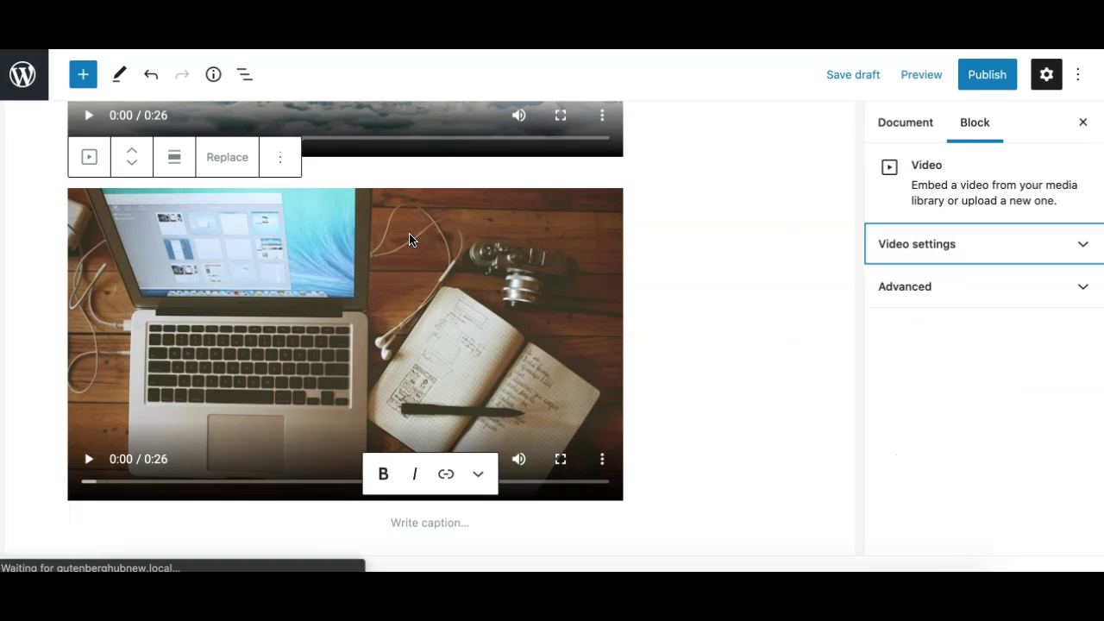
click(137, 268)
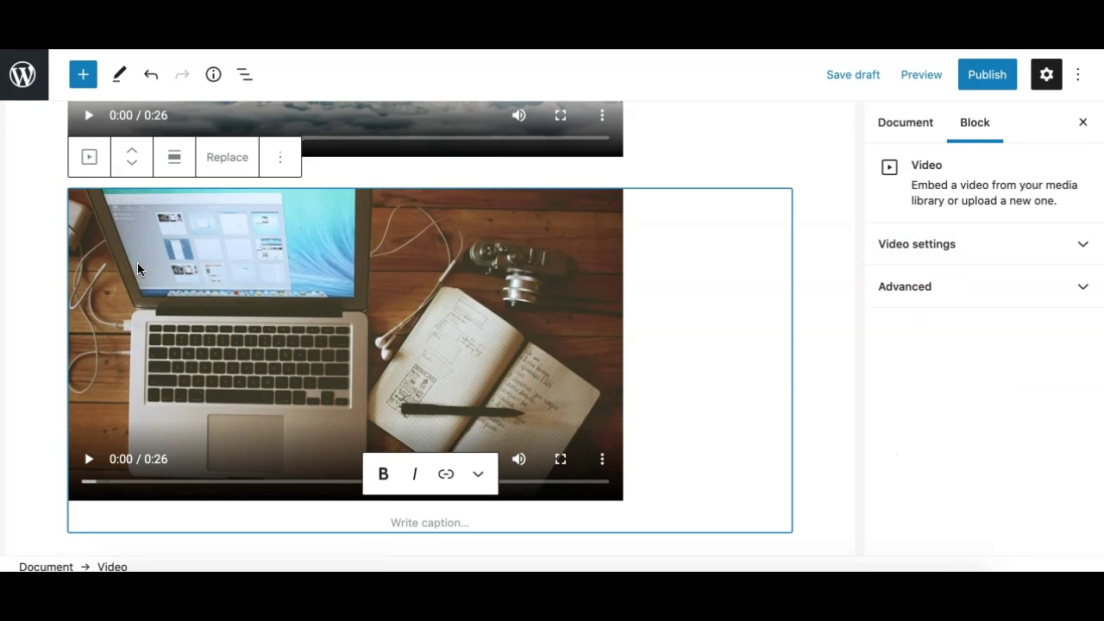
scroll(335, 342, down, 3)
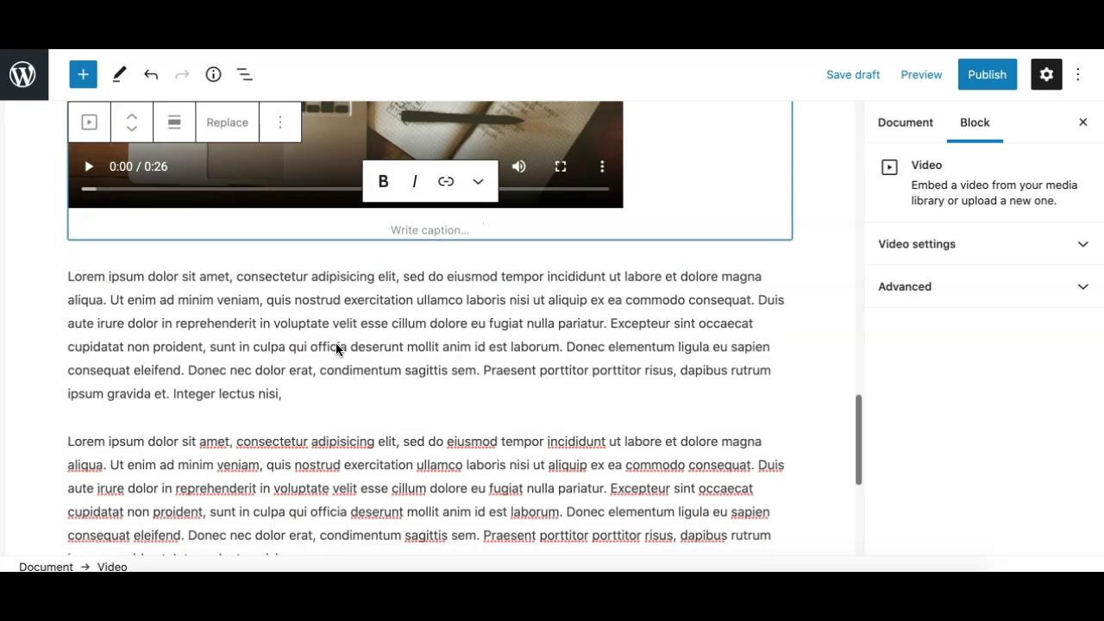
scroll(336, 343, up, 5)
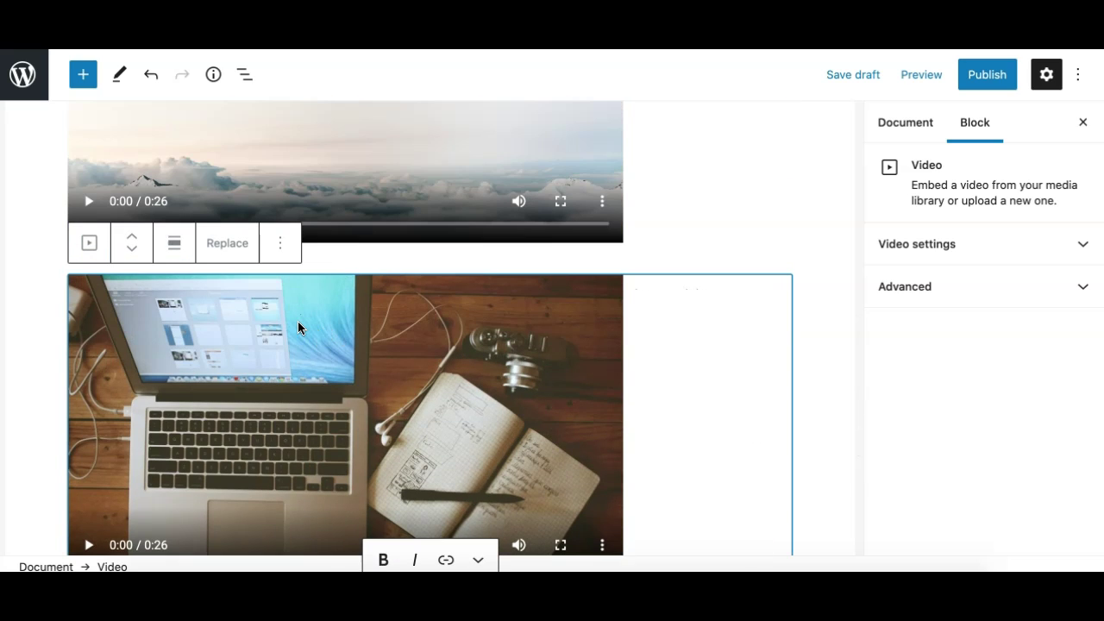